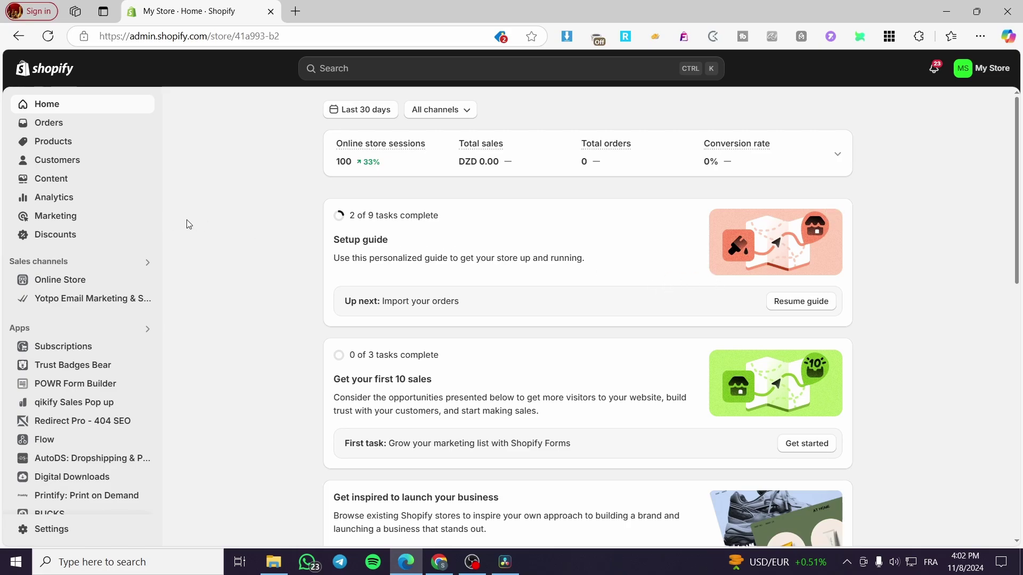
- Open the online store's Themes page and review the current Dawn theme and the theme library
mouse_move(838, 196)
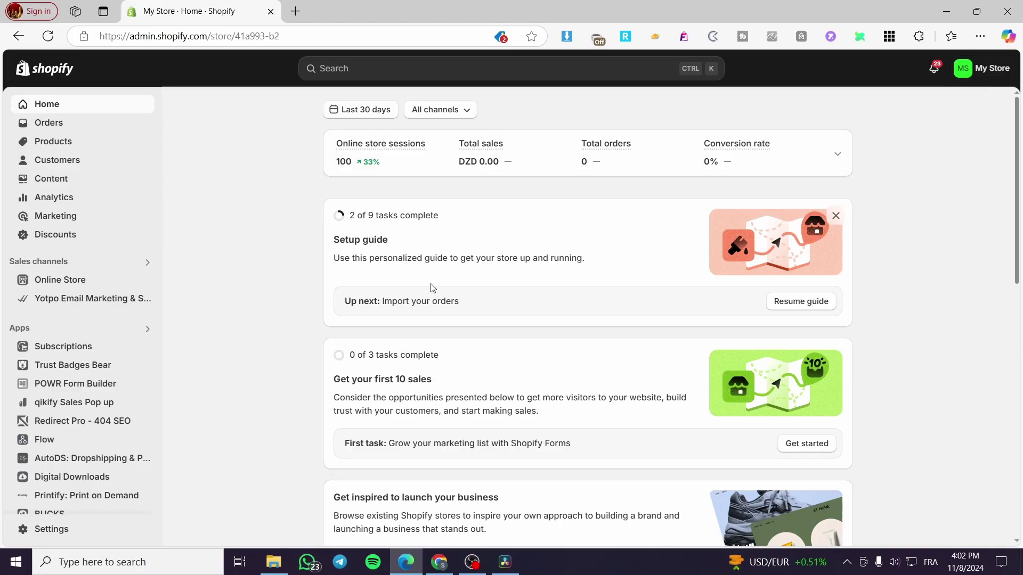
click(70, 286)
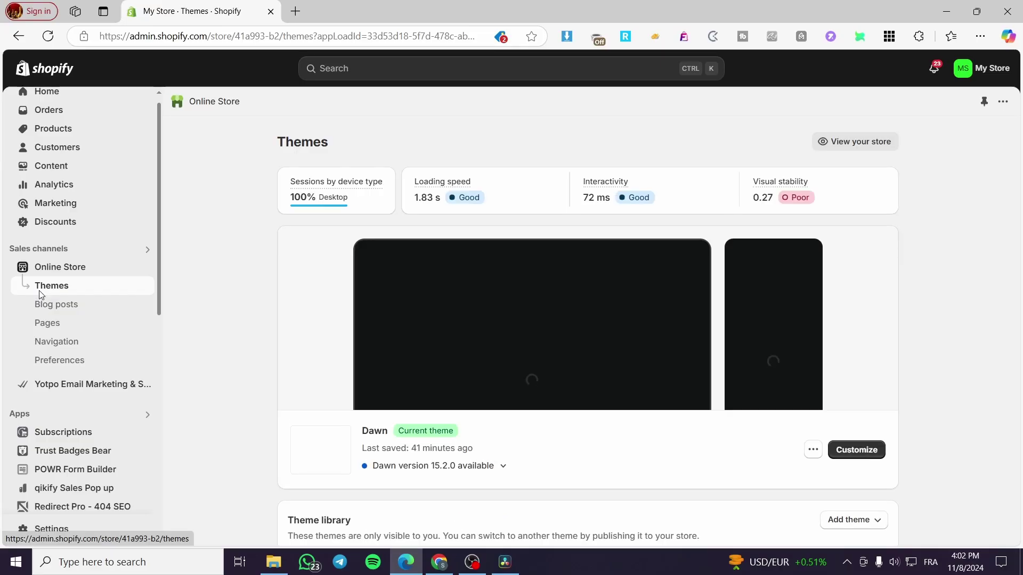
scroll(805, 335, down, 1)
scroll(804, 334, down, 2)
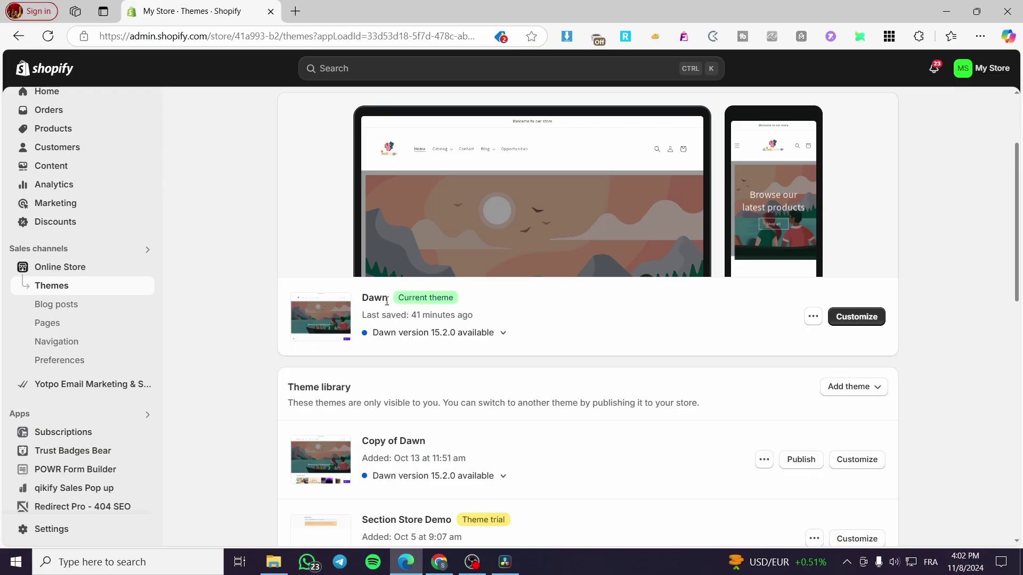
drag(451, 298, 393, 301)
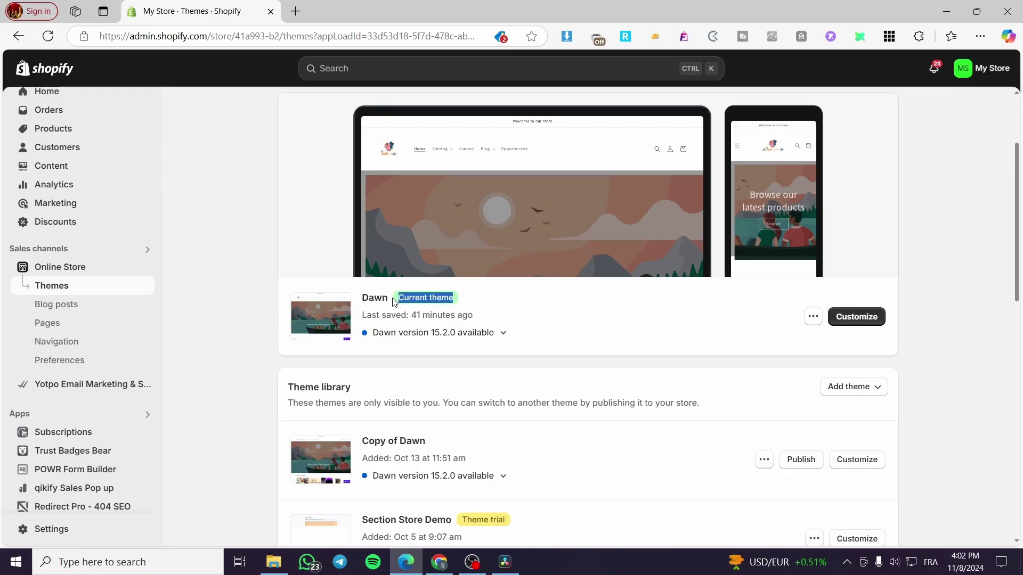
click(481, 302)
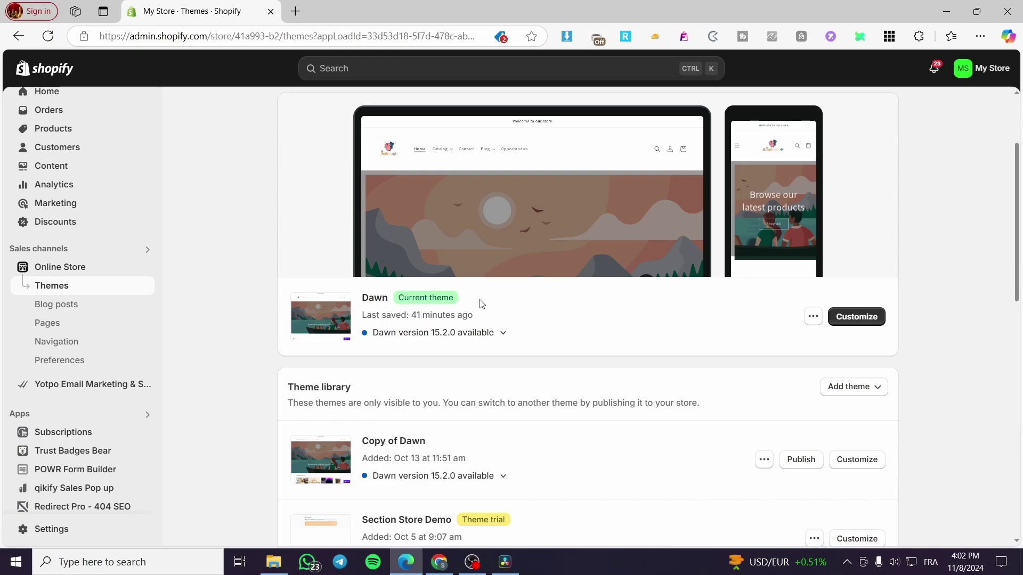
scroll(491, 364, down, 2)
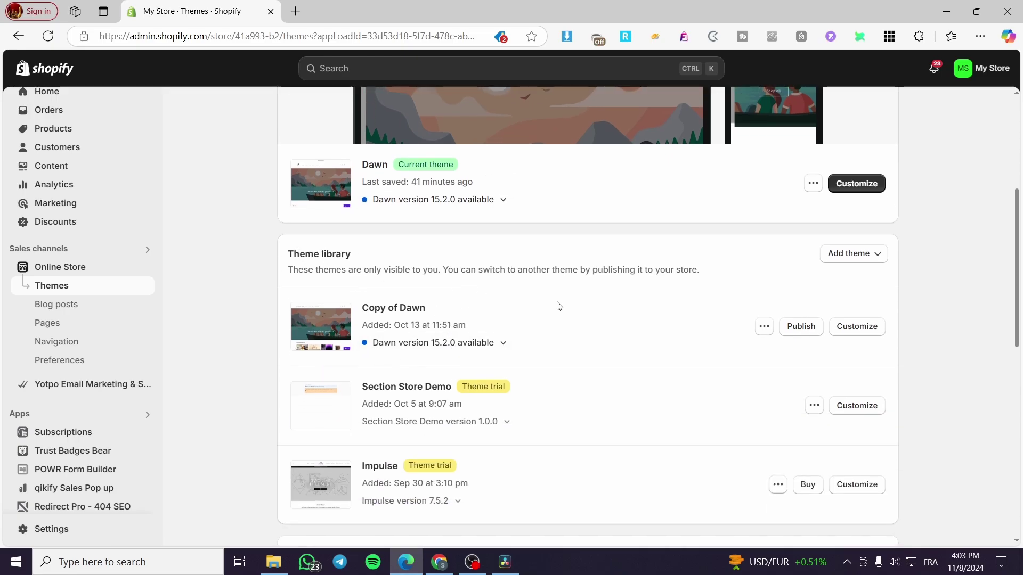
scroll(799, 331, up, 4)
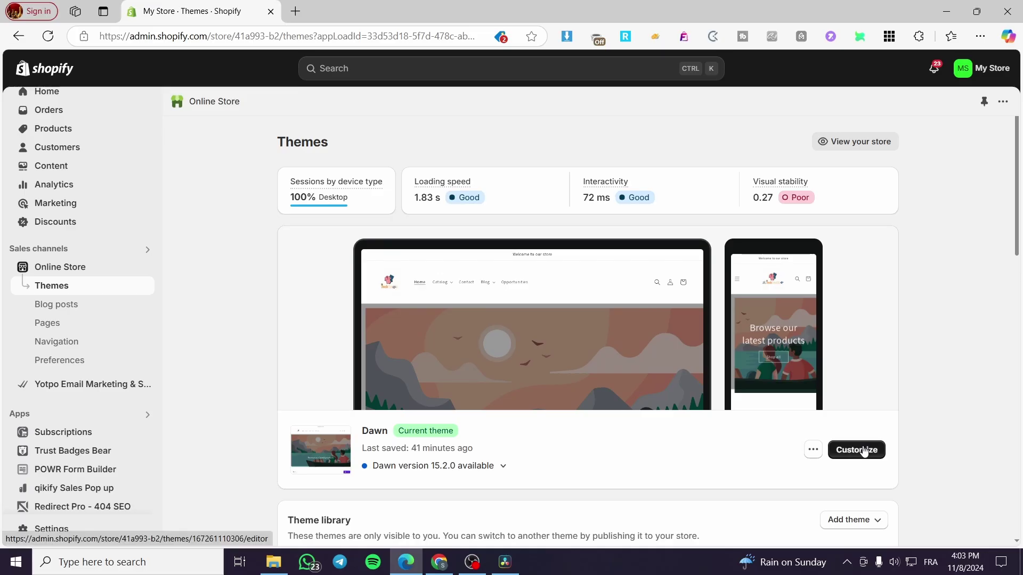
- Open the current Dawn theme's editor in a separate tab and dismiss the newsletter pop-up in its preview
right_click(865, 451)
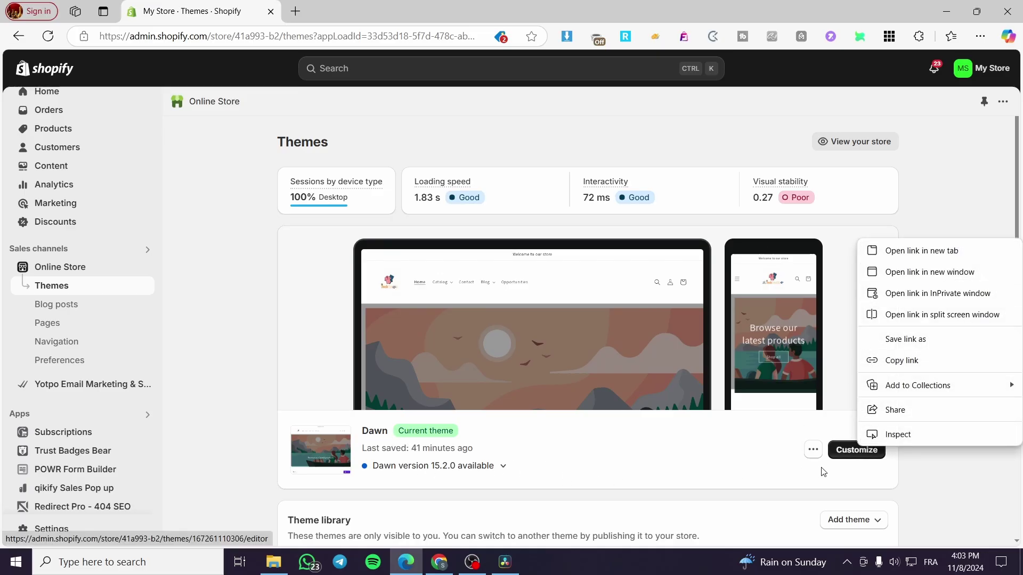
click(887, 252)
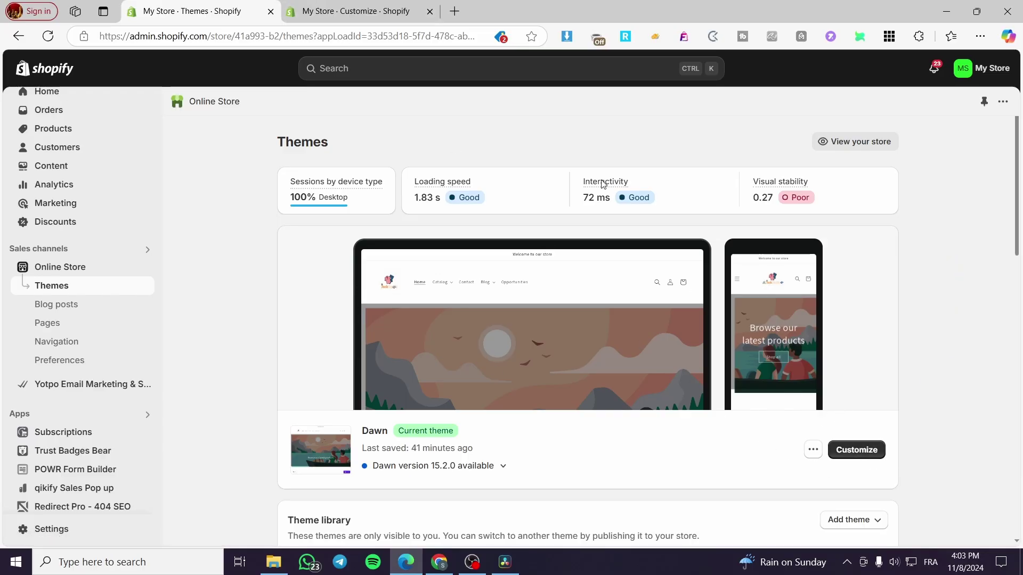
click(357, 12)
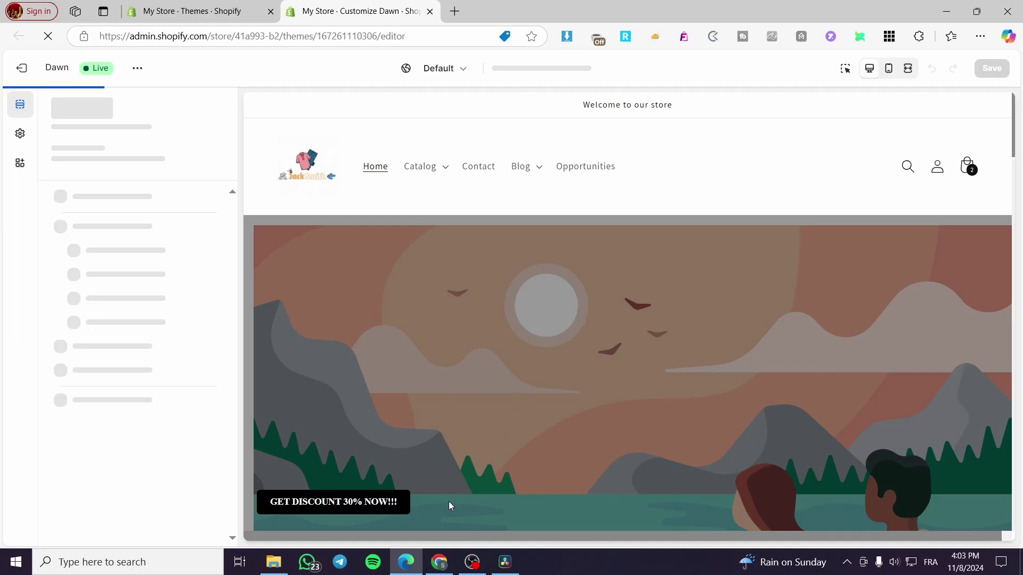
click(191, 11)
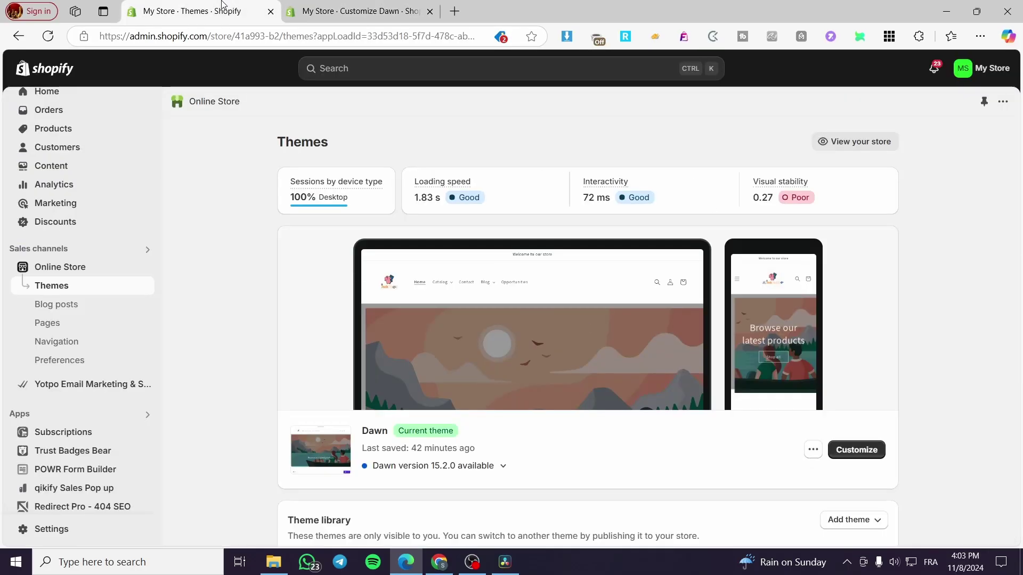
click(351, 11)
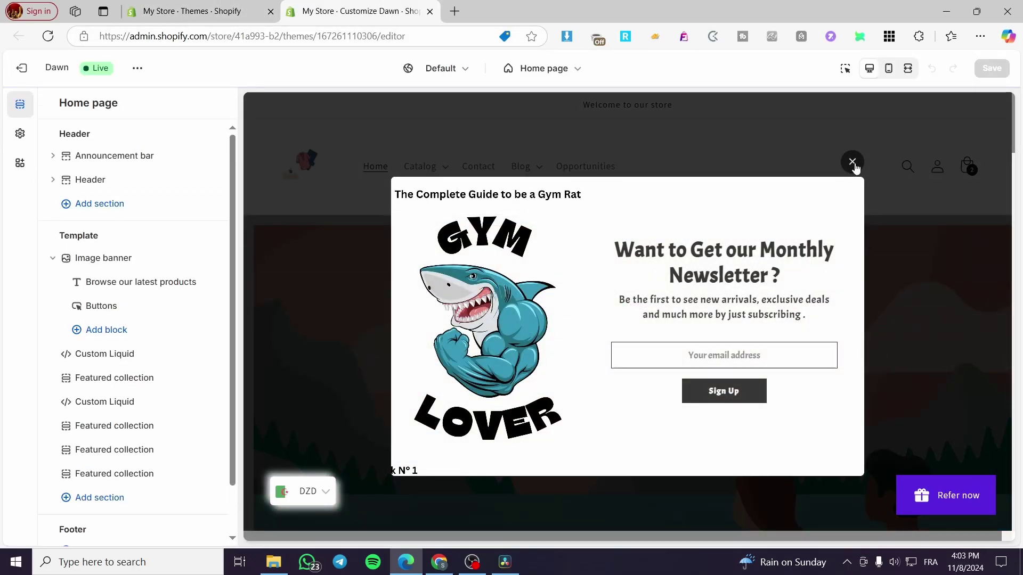
click(853, 163)
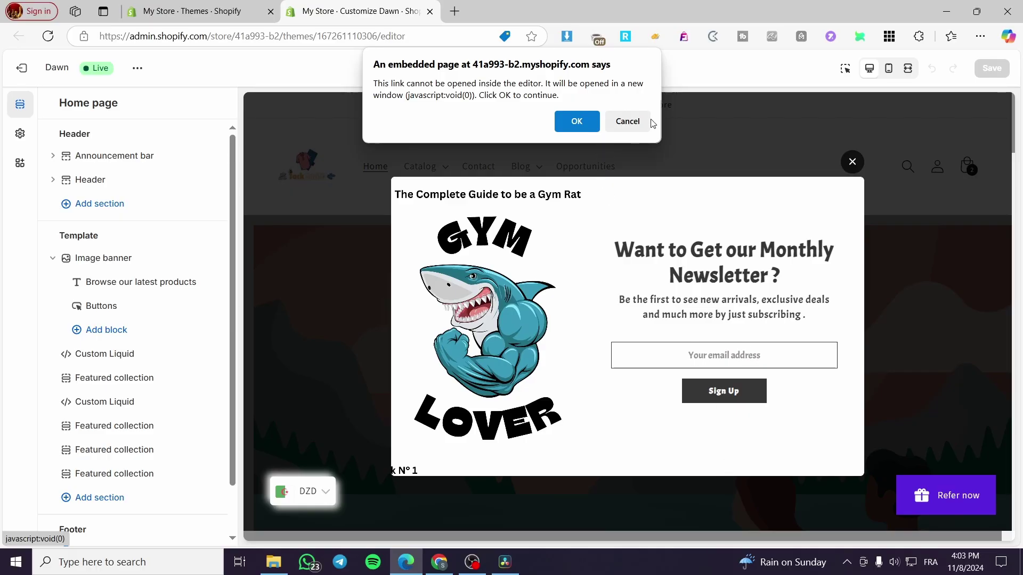
click(626, 121)
- Review the store's product list and its collections in the Shopify admin
click(142, 4)
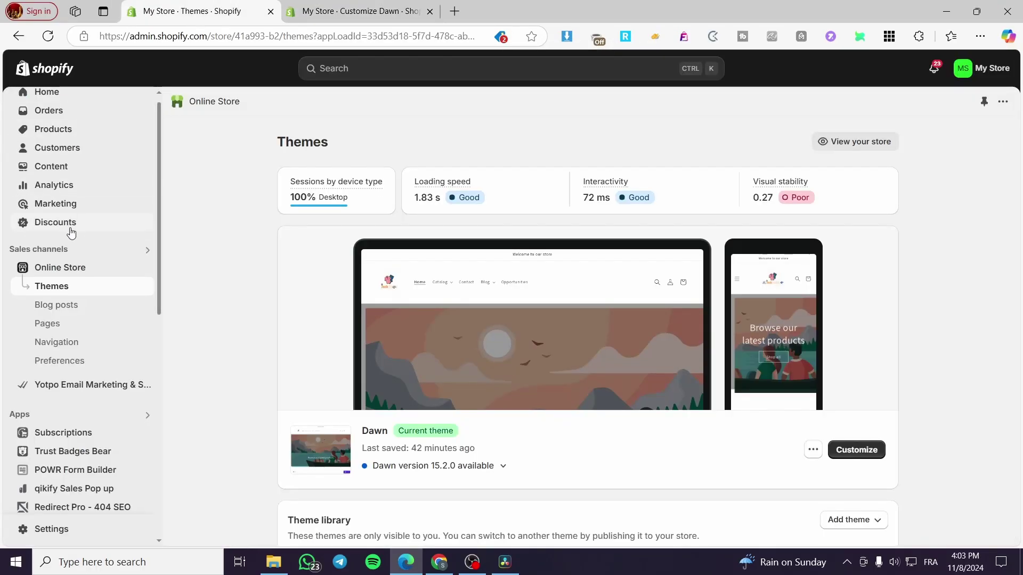
scroll(53, 203, up, 1)
click(43, 151)
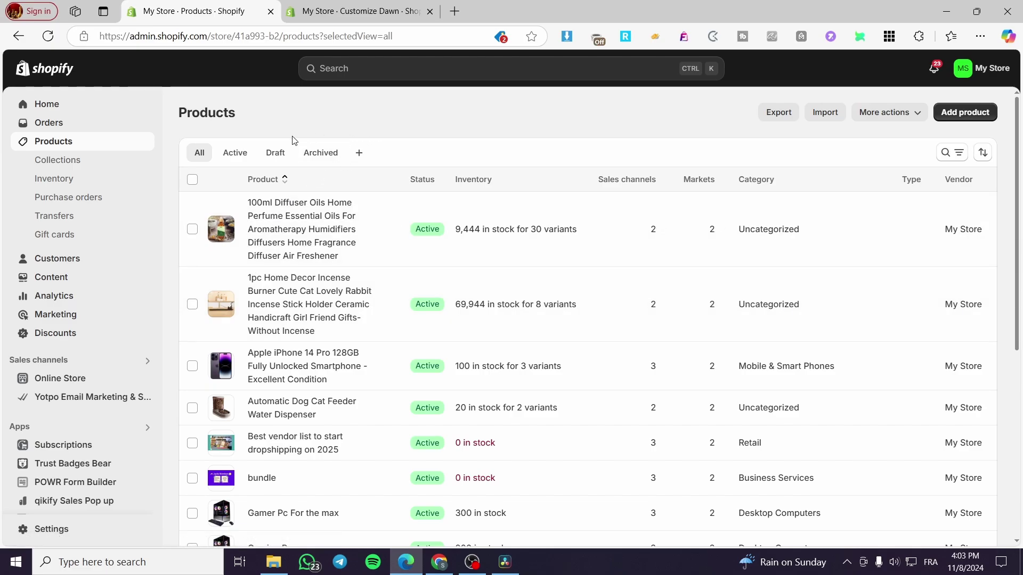
click(70, 163)
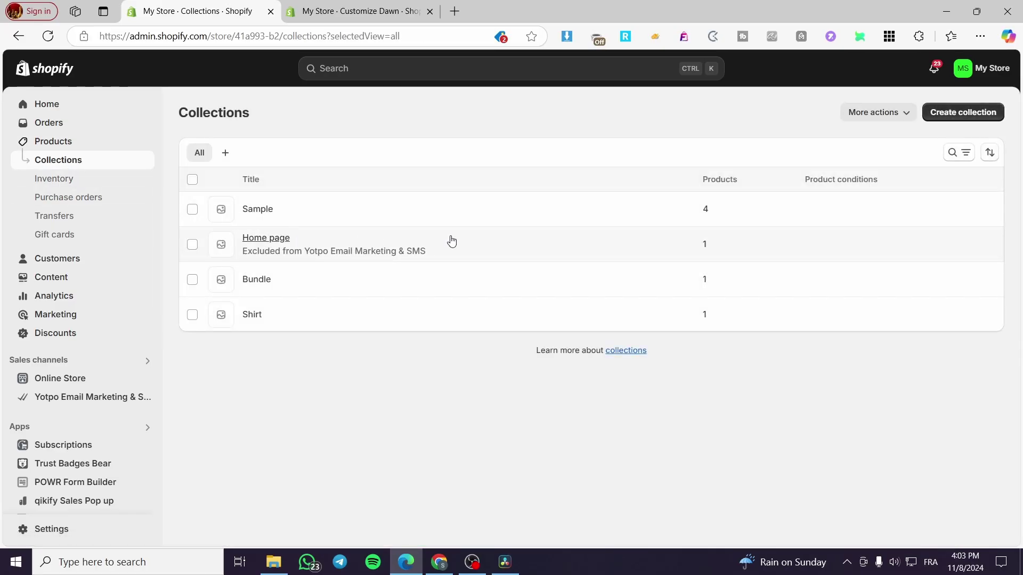
click(69, 148)
scroll(395, 296, down, 6)
scroll(425, 311, up, 6)
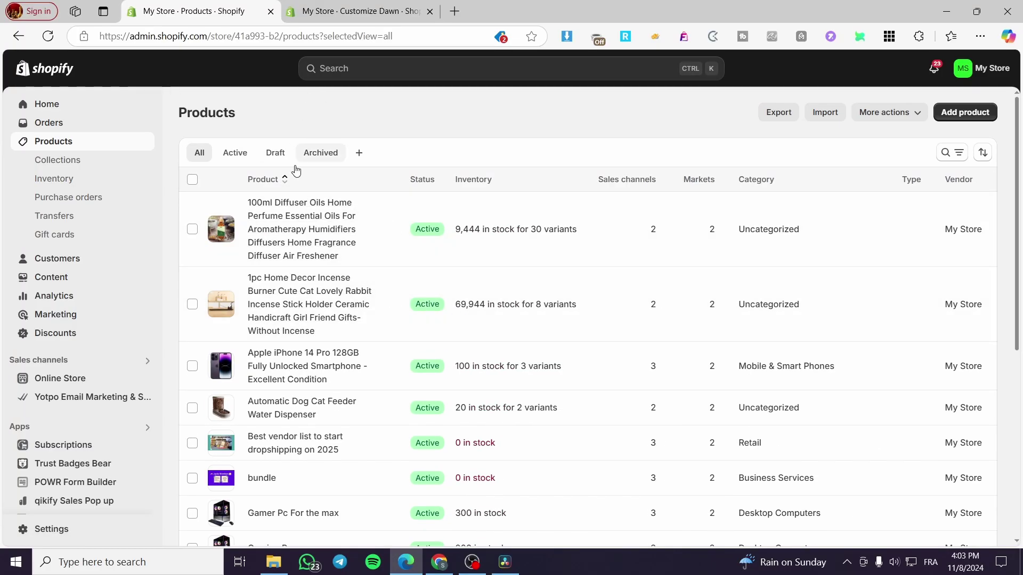
- Return to the theme editor, close the animation toolbar over the preview, and check which store pages can be edited
click(340, 9)
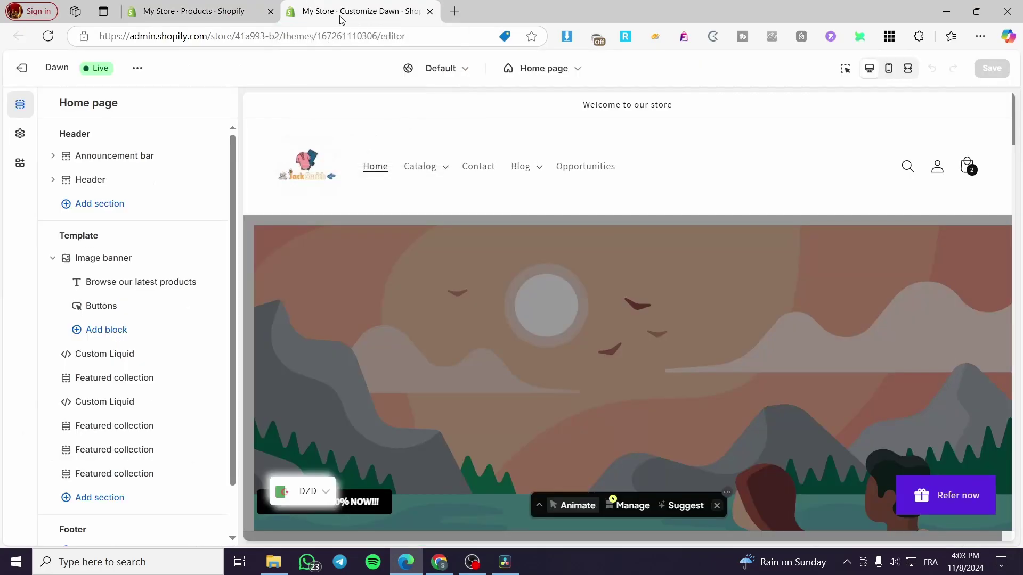
click(716, 506)
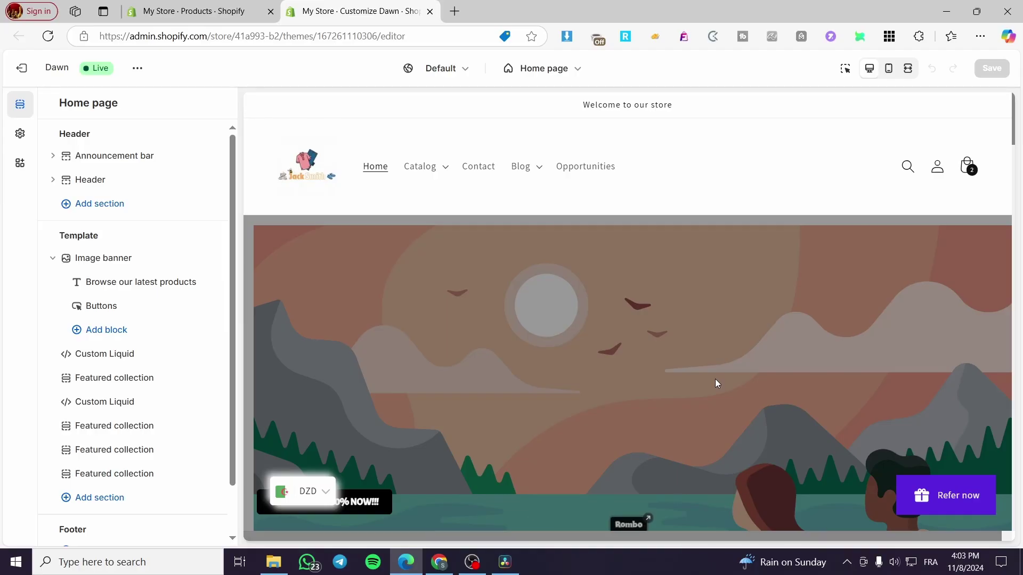
click(560, 77)
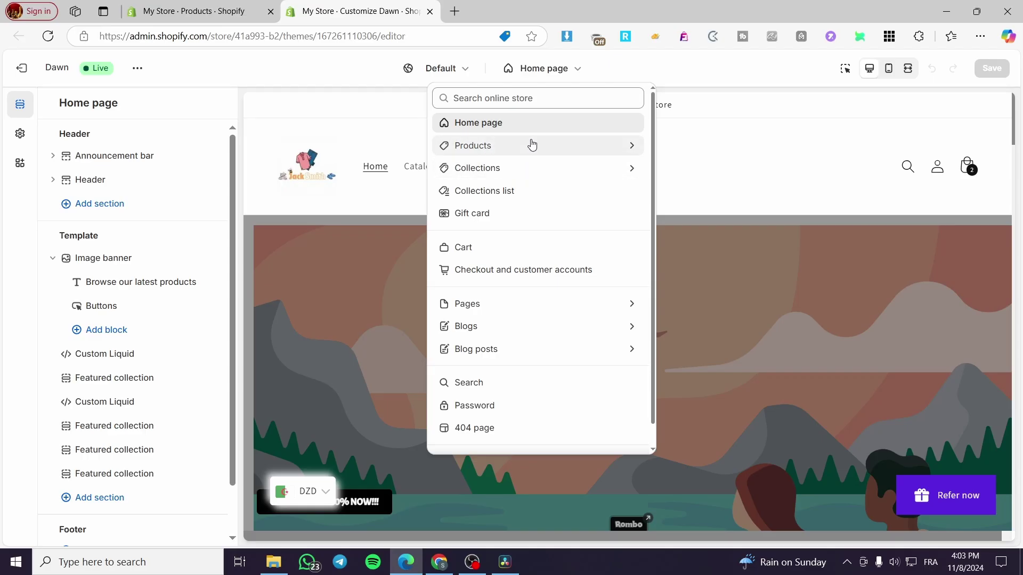
click(750, 134)
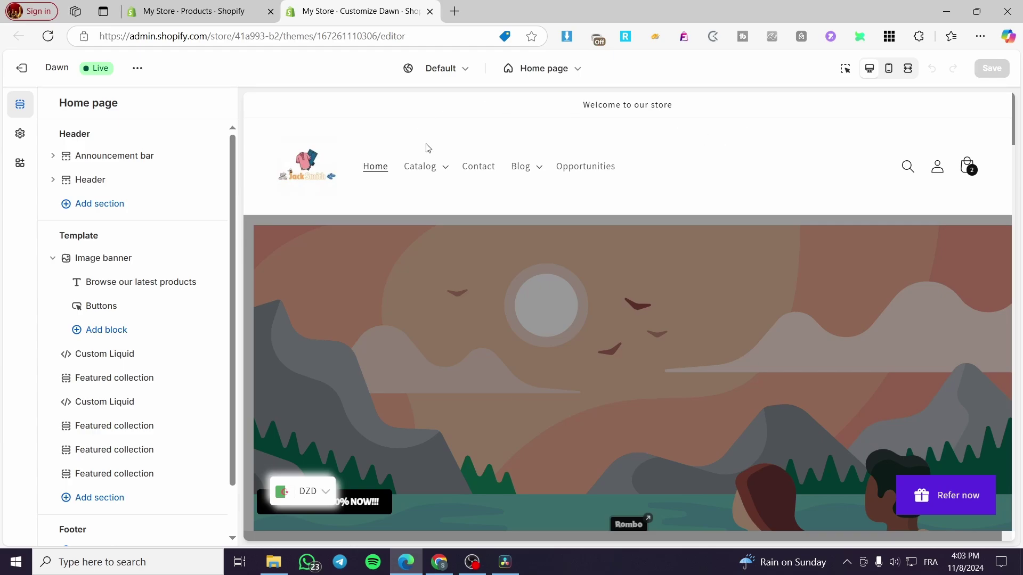
- Examine the home page preview from the image banner to the footer, comparing its product and collection areas with the template's sections
scroll(509, 179, down, 5)
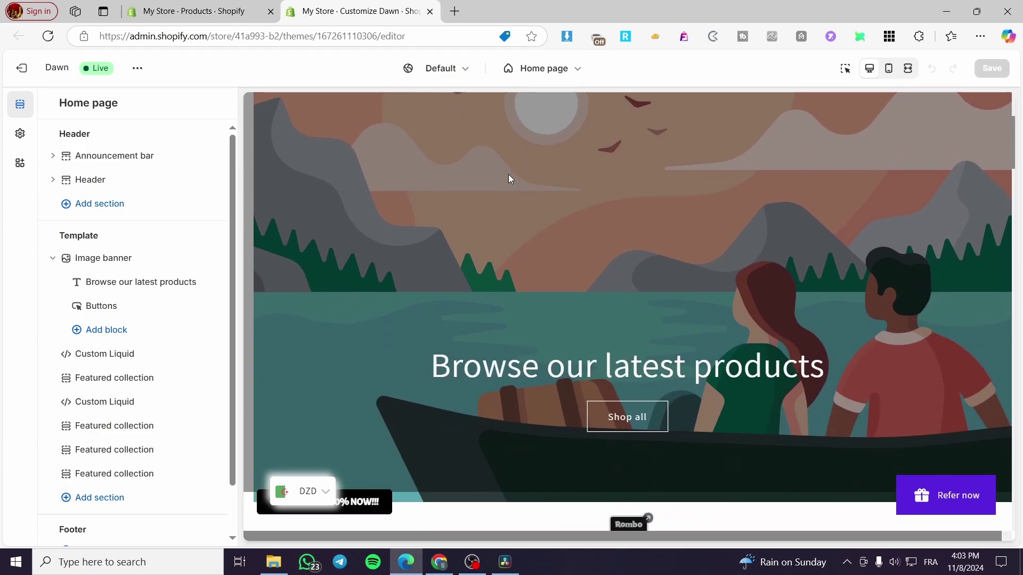
scroll(509, 176, down, 3)
scroll(509, 176, up, 1)
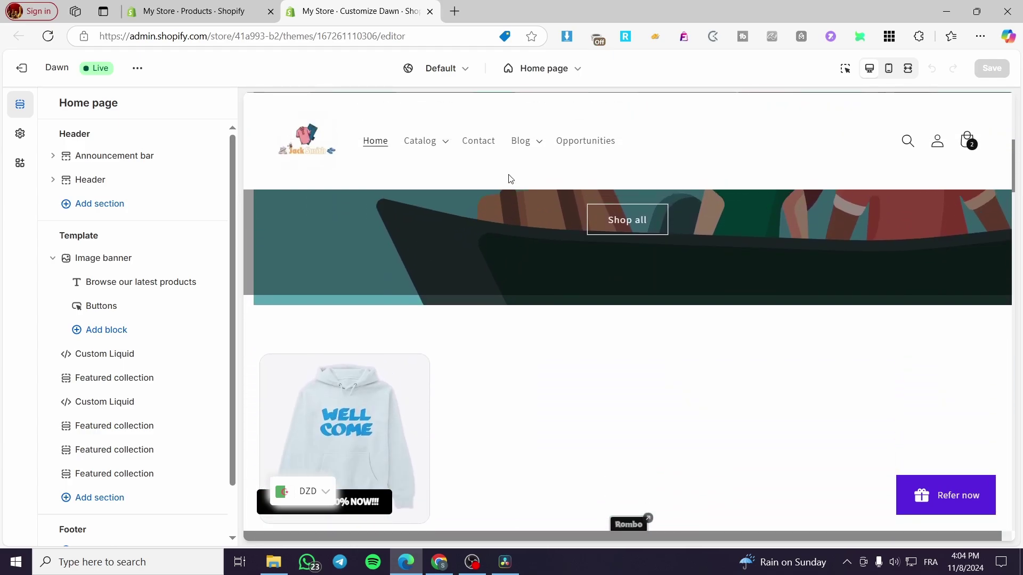
scroll(510, 179, down, 4)
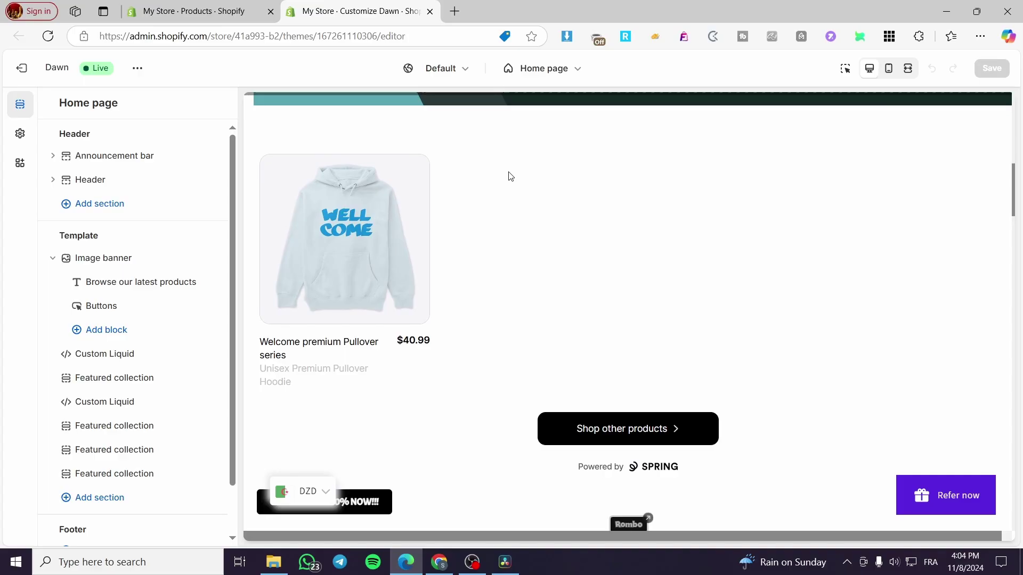
scroll(510, 176, down, 3)
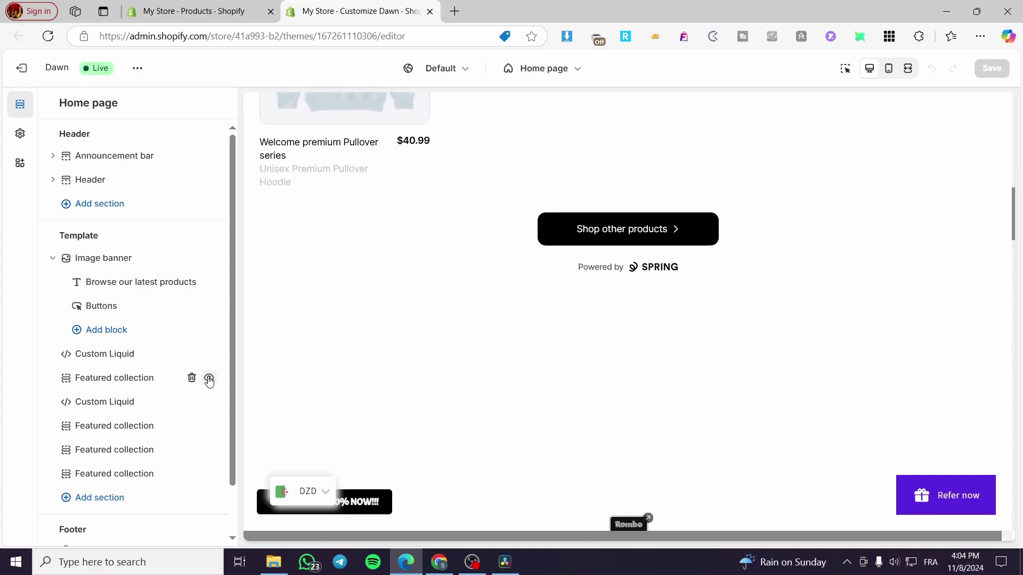
scroll(118, 373, down, 1)
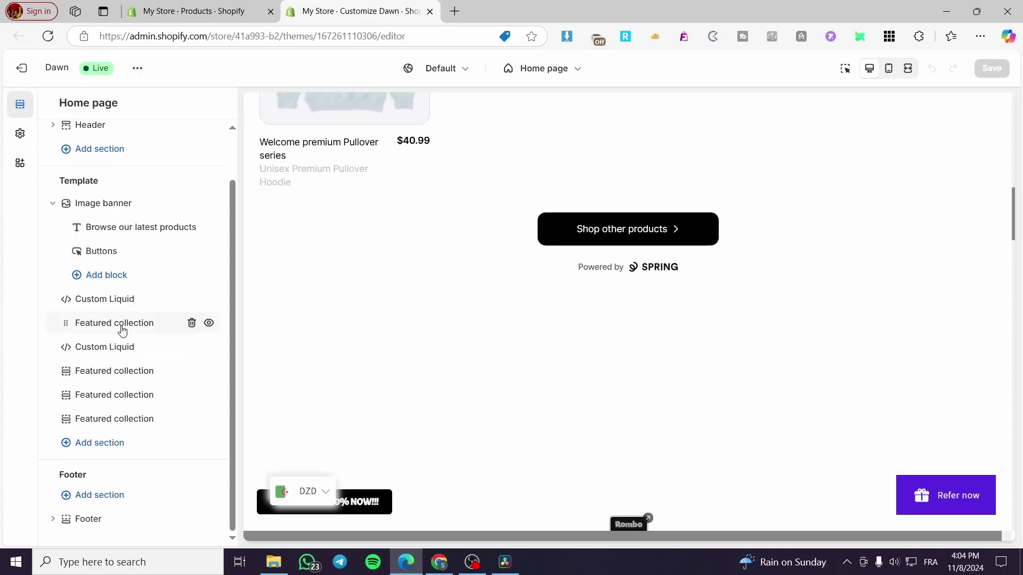
scroll(434, 311, down, 5)
scroll(375, 254, up, 2)
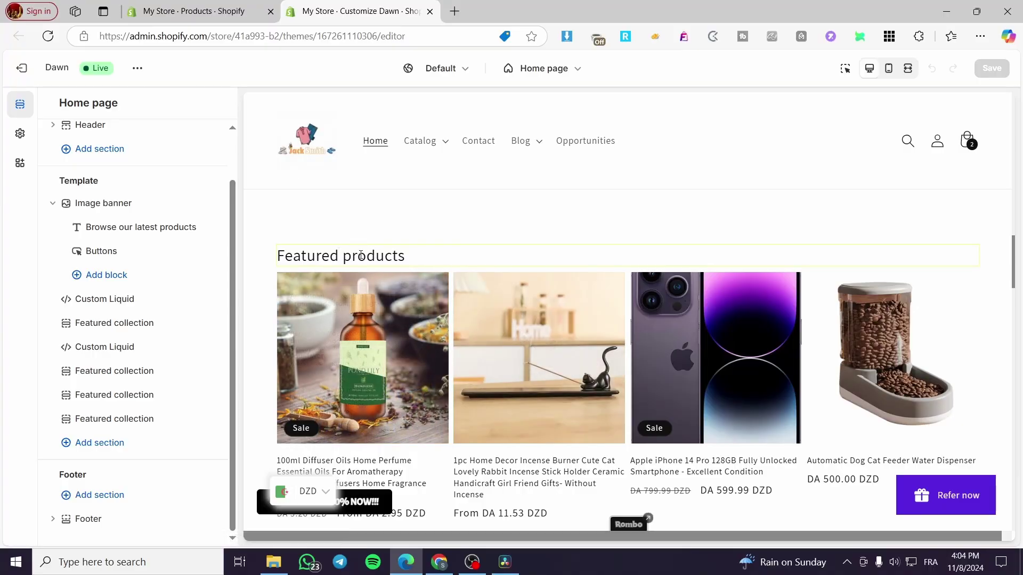
scroll(480, 291, down, 4)
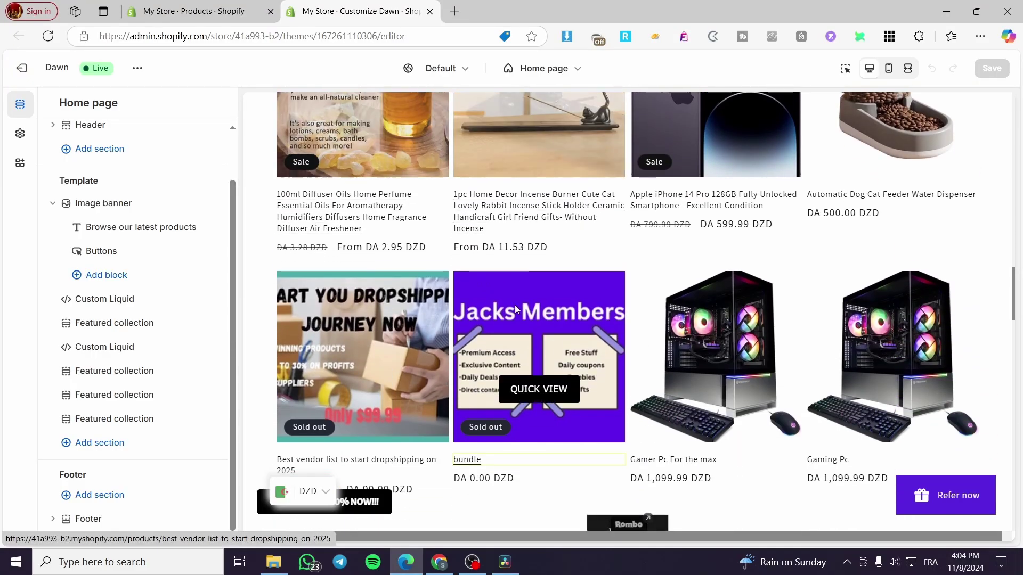
scroll(660, 223, down, 5)
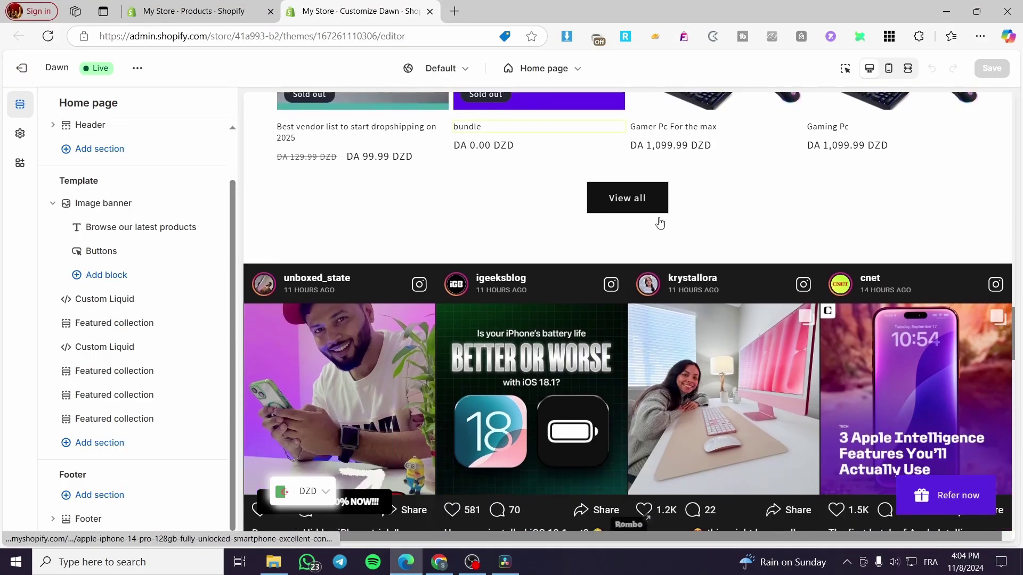
scroll(580, 244, down, 7)
scroll(521, 293, down, 8)
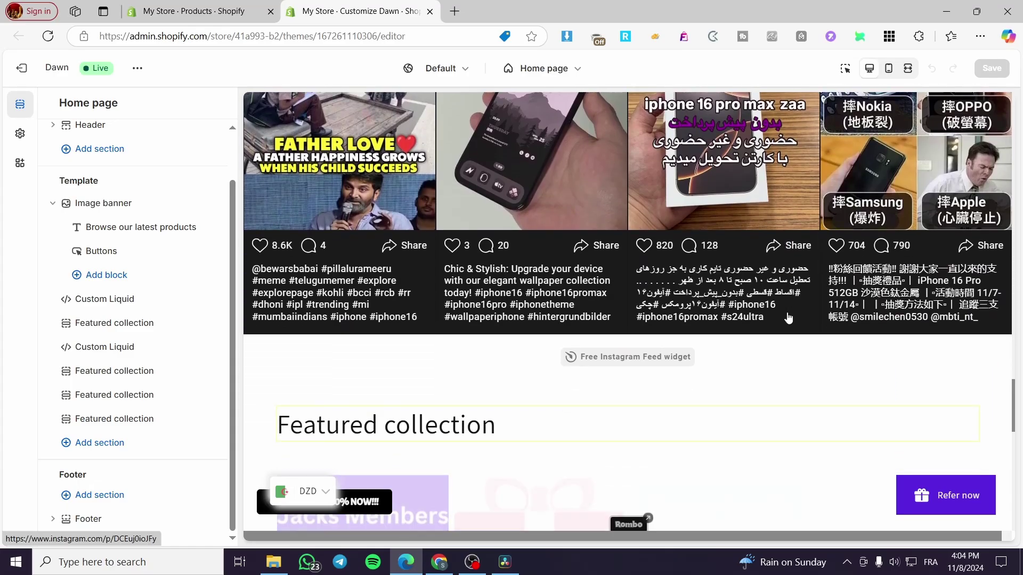
scroll(414, 268, up, 2)
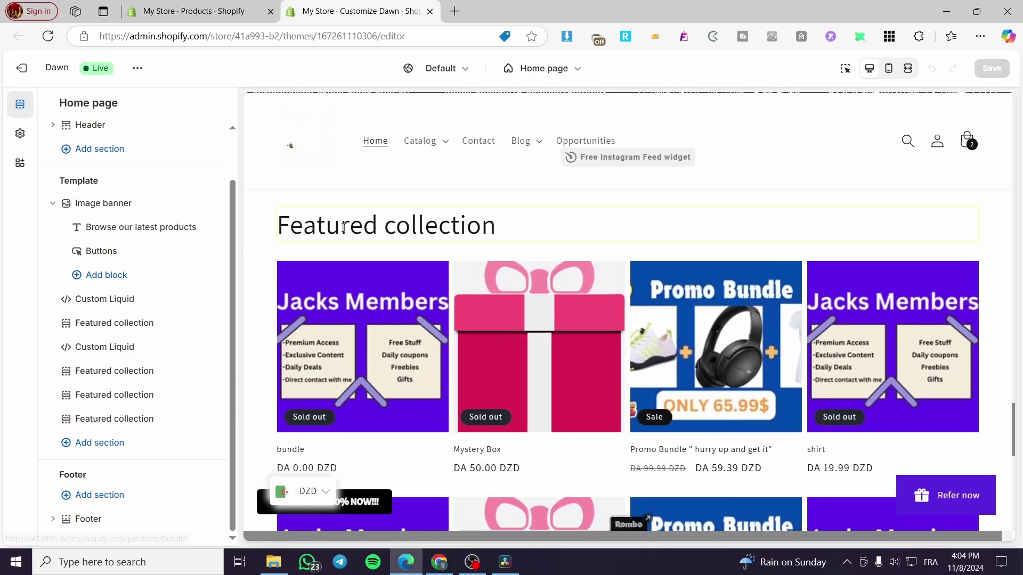
scroll(606, 302, down, 3)
scroll(605, 302, down, 3)
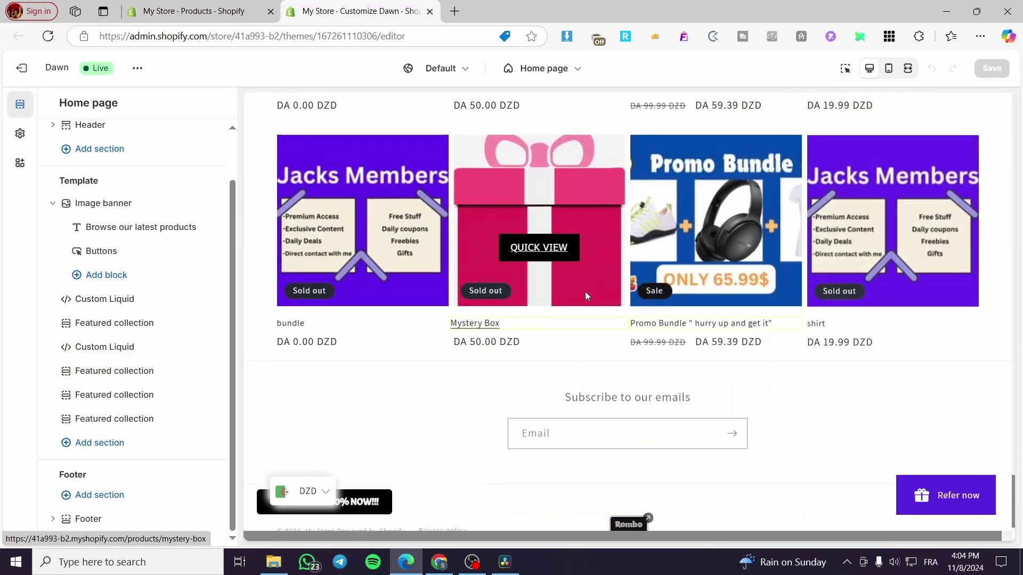
scroll(606, 341, up, 10)
scroll(732, 373, up, 15)
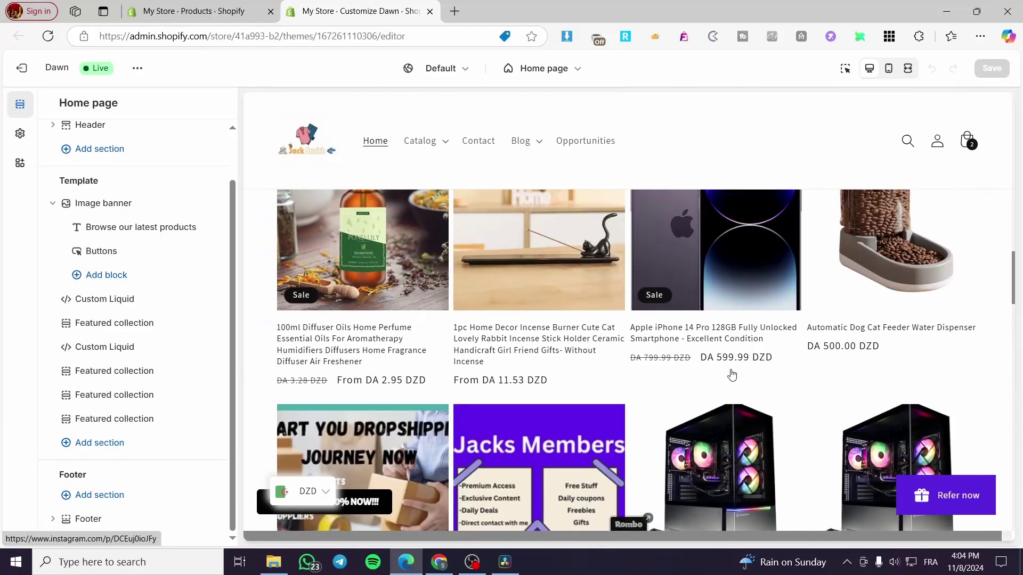
scroll(692, 413, down, 8)
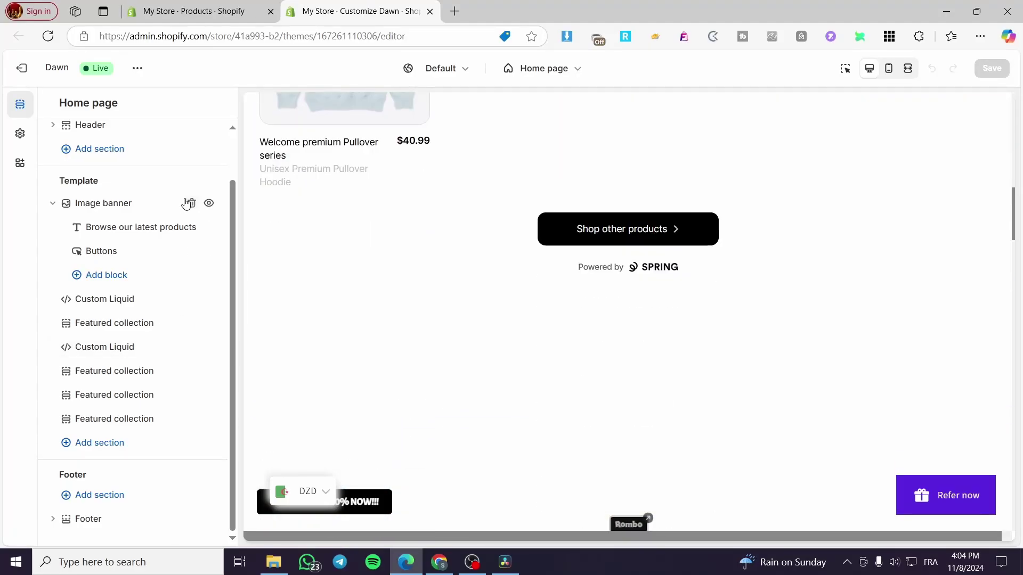
scroll(143, 235, up, 2)
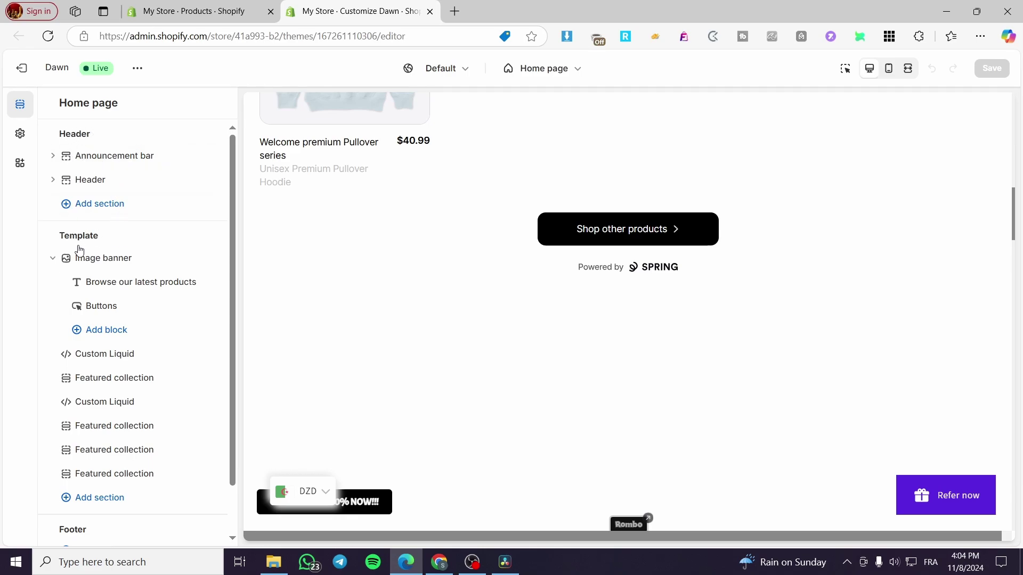
- Add a Featured collection section at the end of the home page template
scroll(108, 335, down, 1)
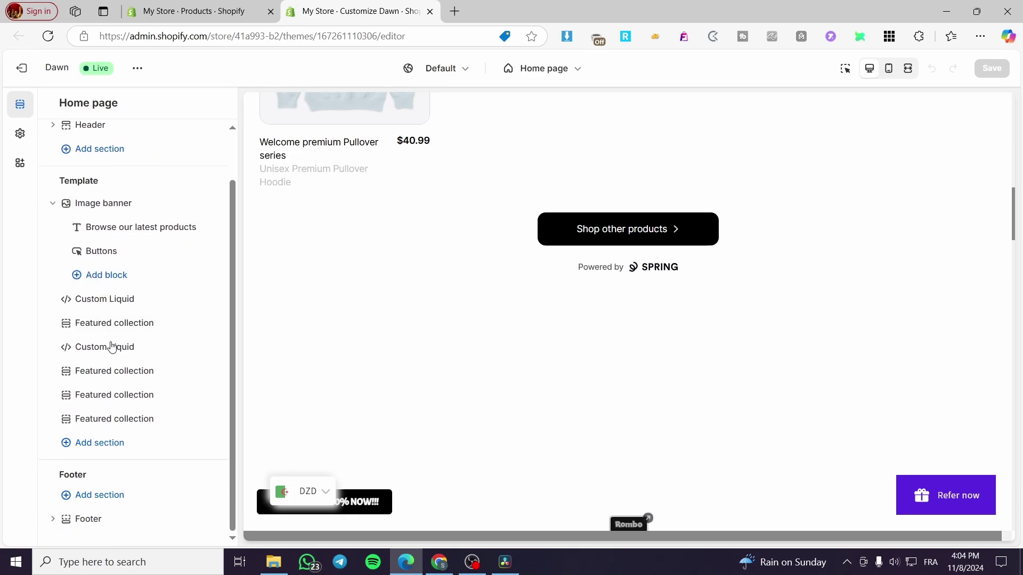
click(139, 449)
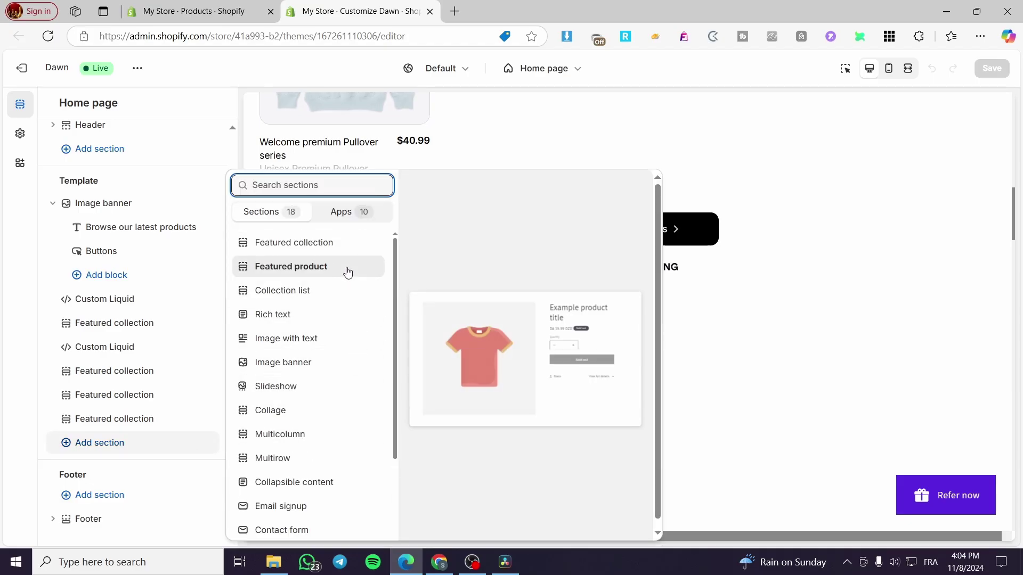
click(293, 244)
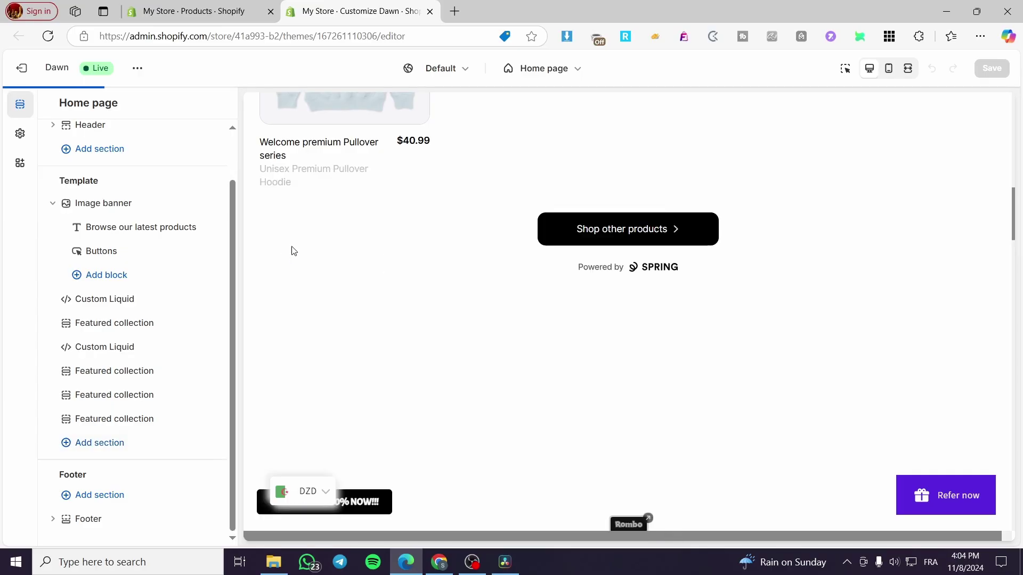
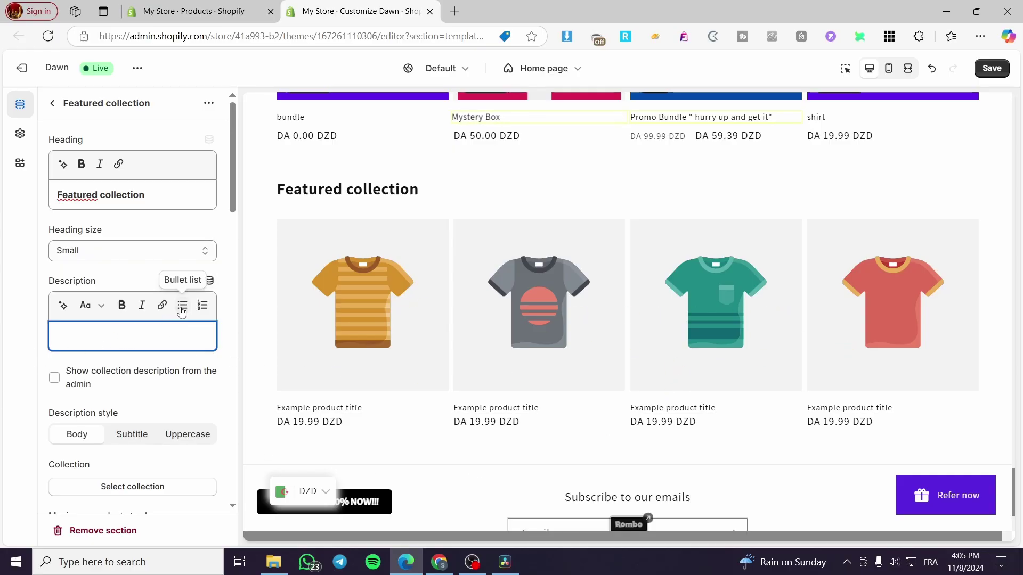
- Start creating a new collection from the section's collection selection and look over the creation form
scroll(119, 314, down, 1)
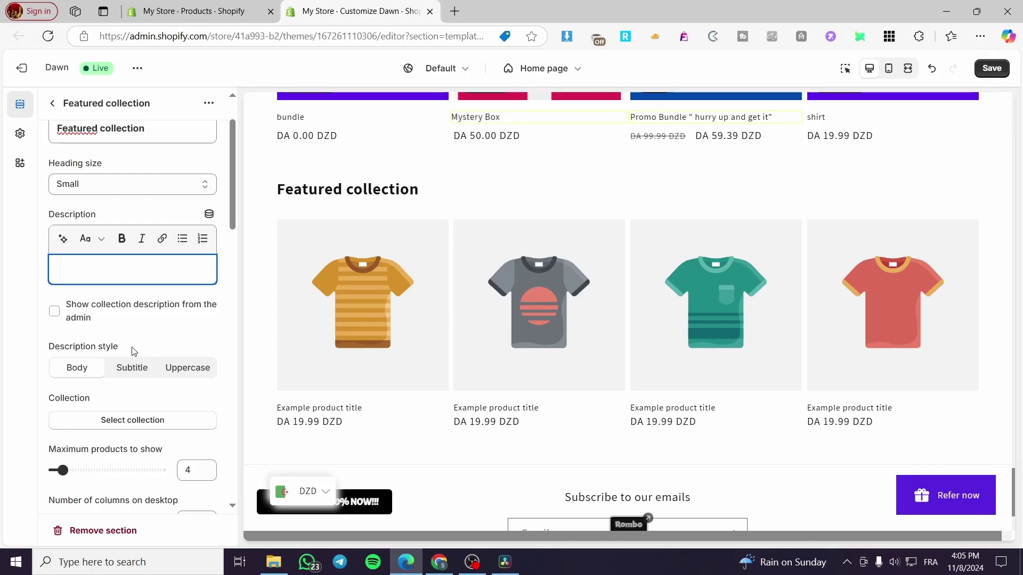
scroll(133, 352, down, 1)
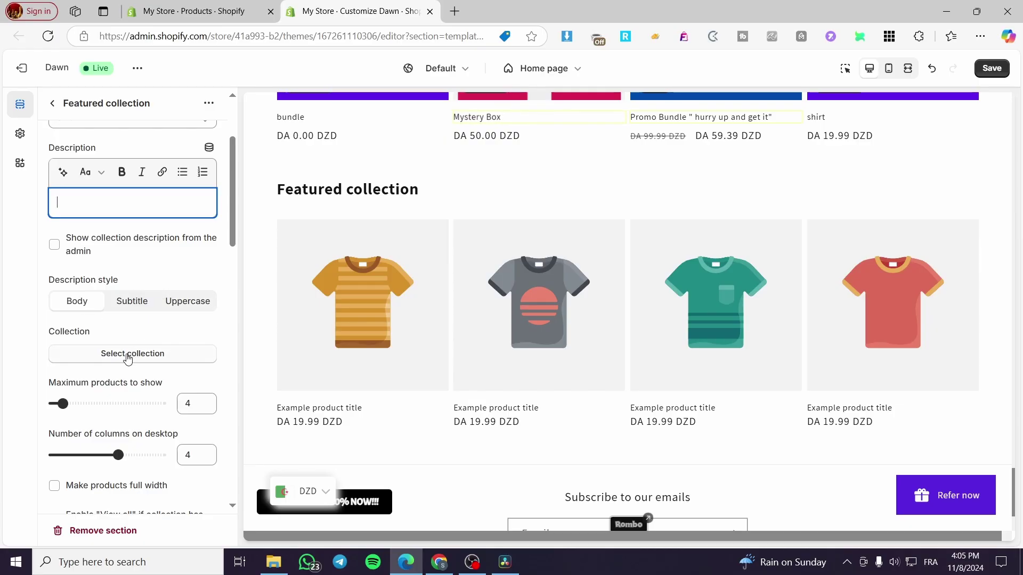
click(94, 358)
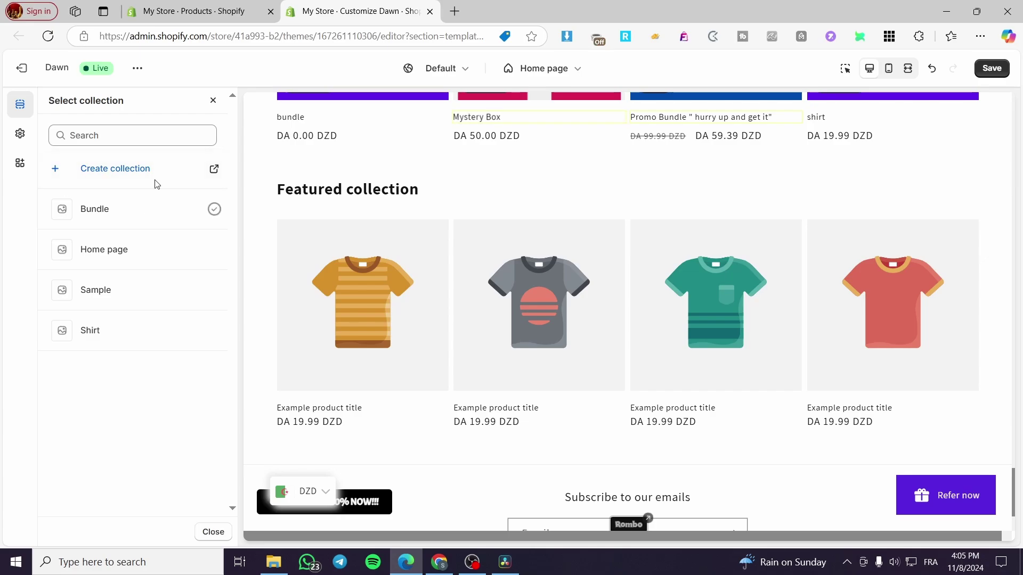
click(52, 167)
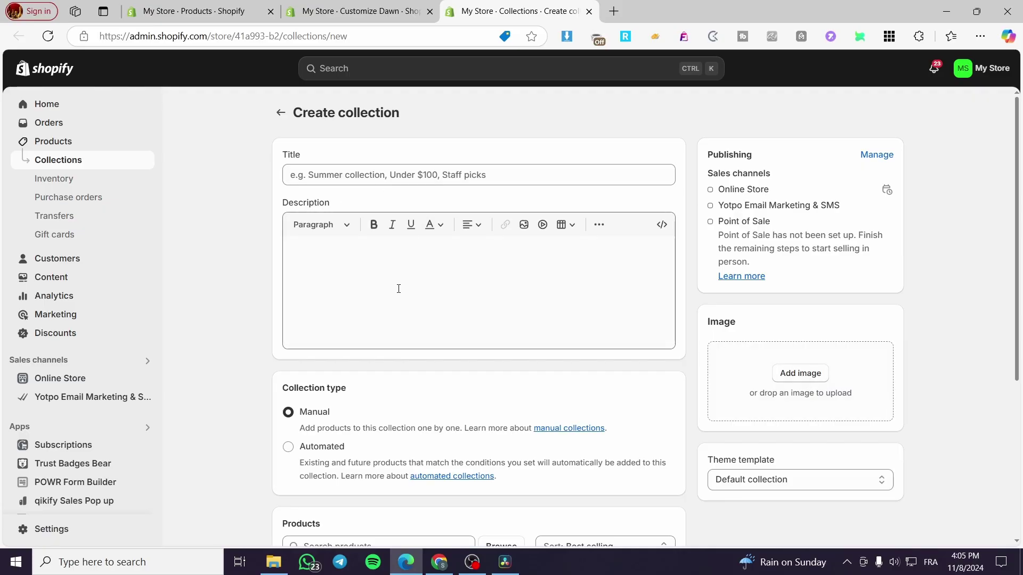
scroll(398, 287, down, 3)
scroll(375, 414, down, 2)
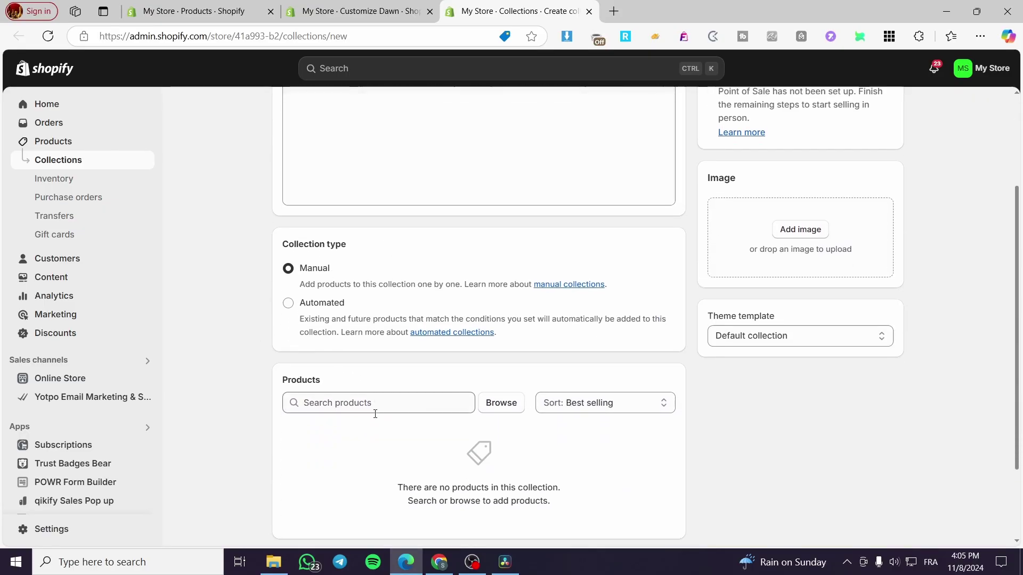
scroll(405, 297, up, 5)
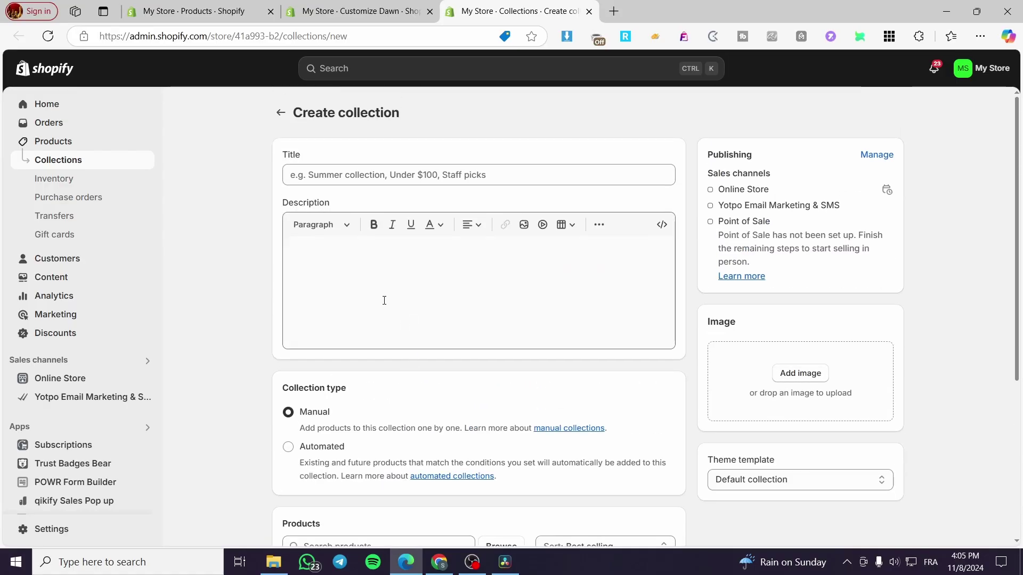
- Title the collection "Winter Collection" and reuse that title as its description
click(372, 173)
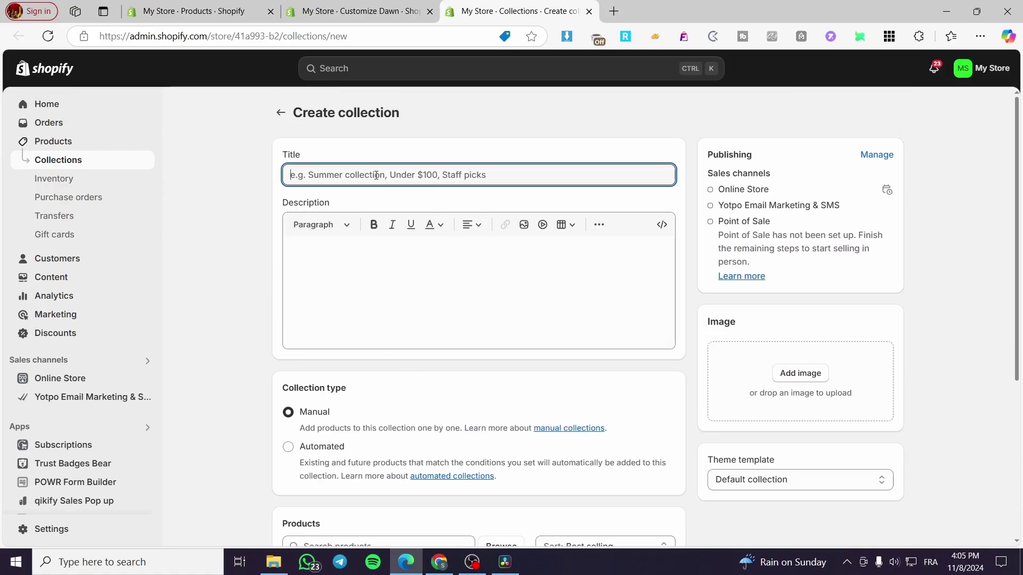
text(Winter Collection)
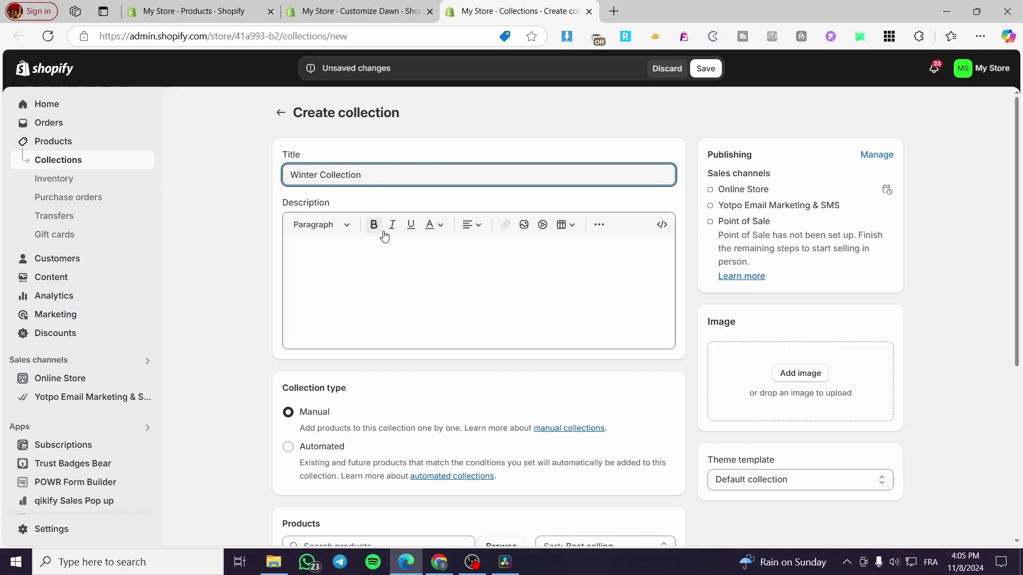
drag(366, 175, 171, 176)
key(ctrl+c)
click(349, 286)
key(ctrl+v)
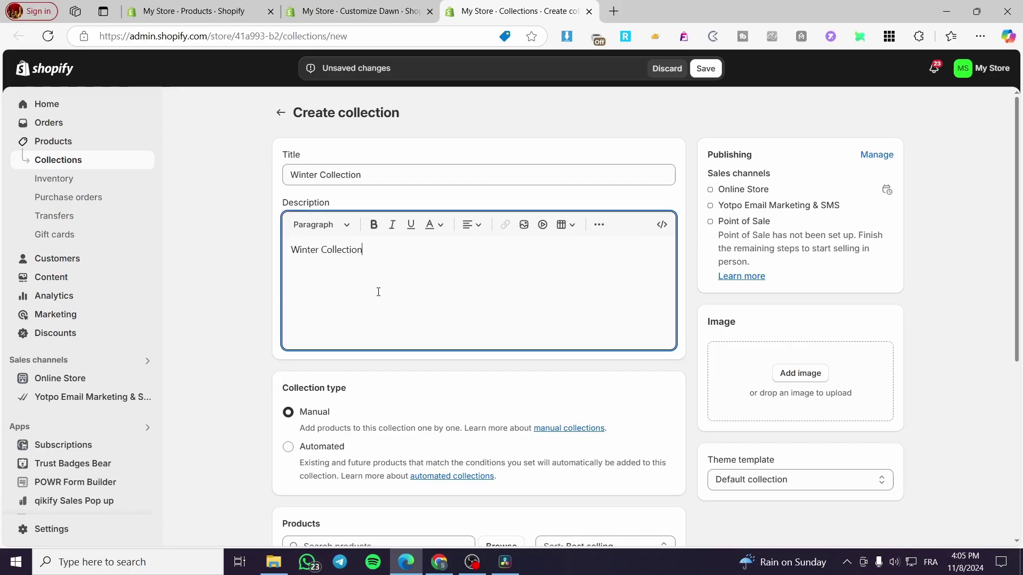
- Add Gamer Pc For the max, Promo Bundle, Promo Bundle " hurry up and get it" and Stylish Black Metal Analog Watches For Women to the collection
scroll(383, 405, down, 3)
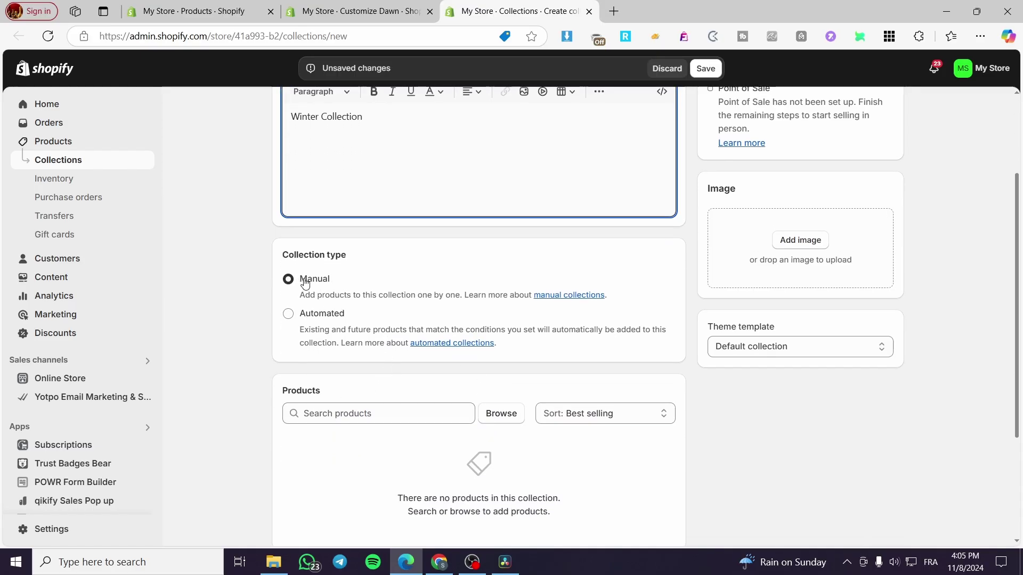
click(511, 418)
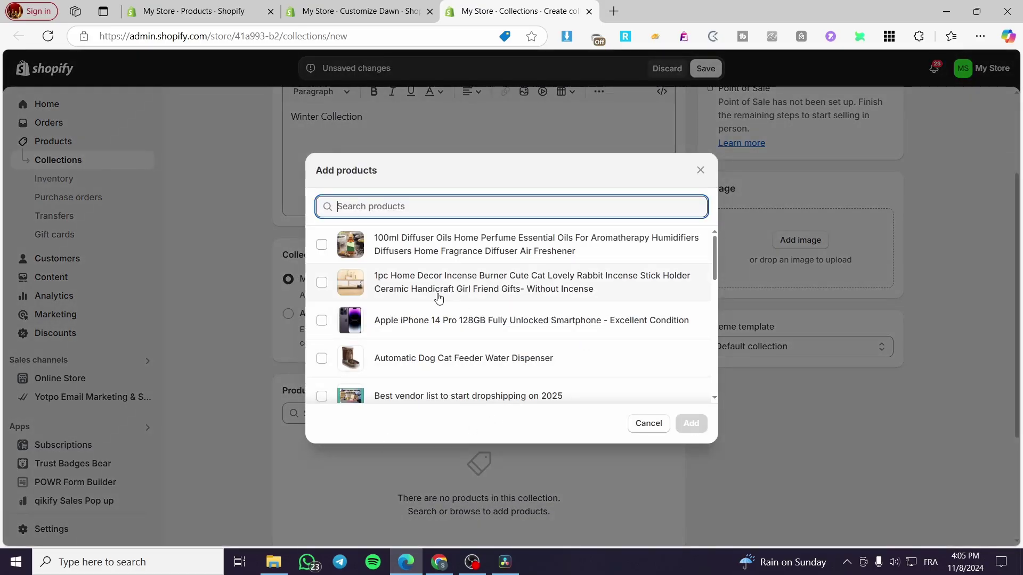
scroll(411, 304, down, 3)
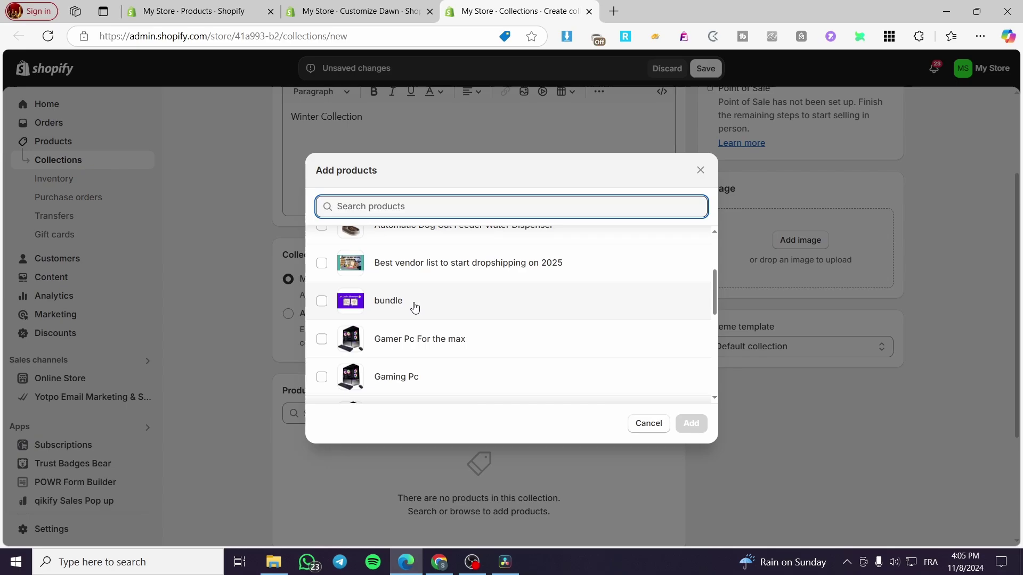
scroll(368, 291, down, 5)
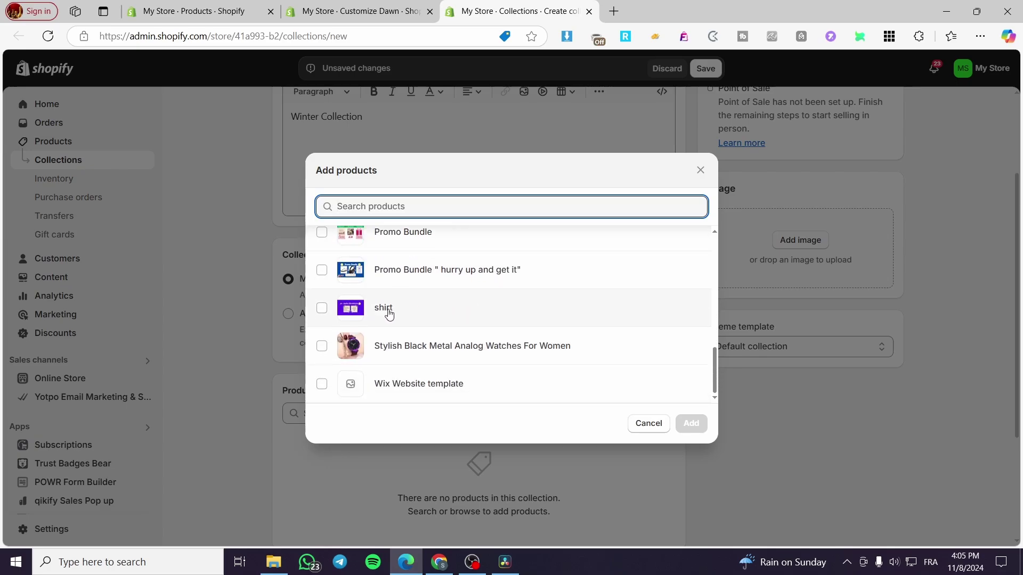
click(322, 346)
scroll(484, 343, up, 2)
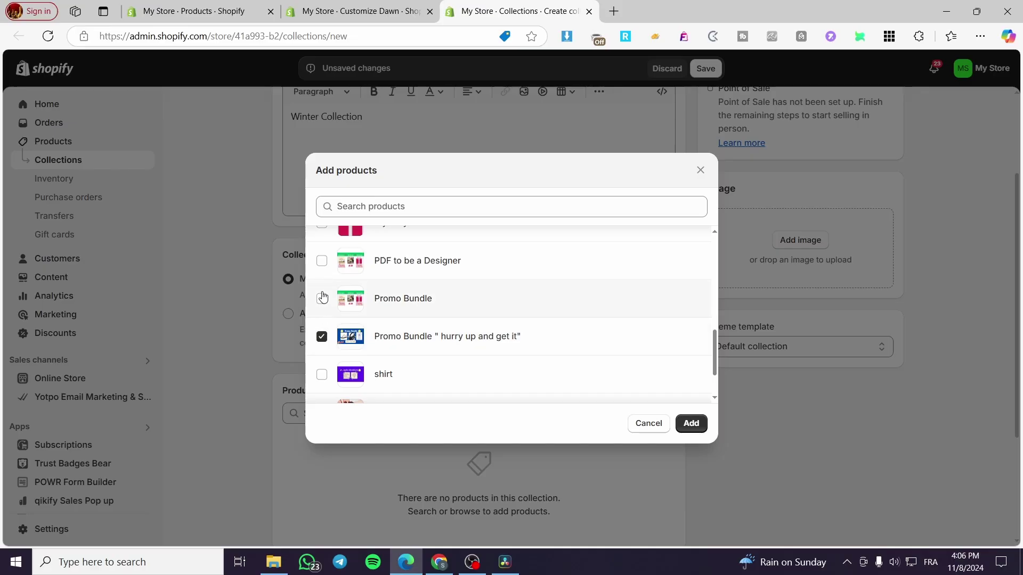
scroll(333, 282, up, 3)
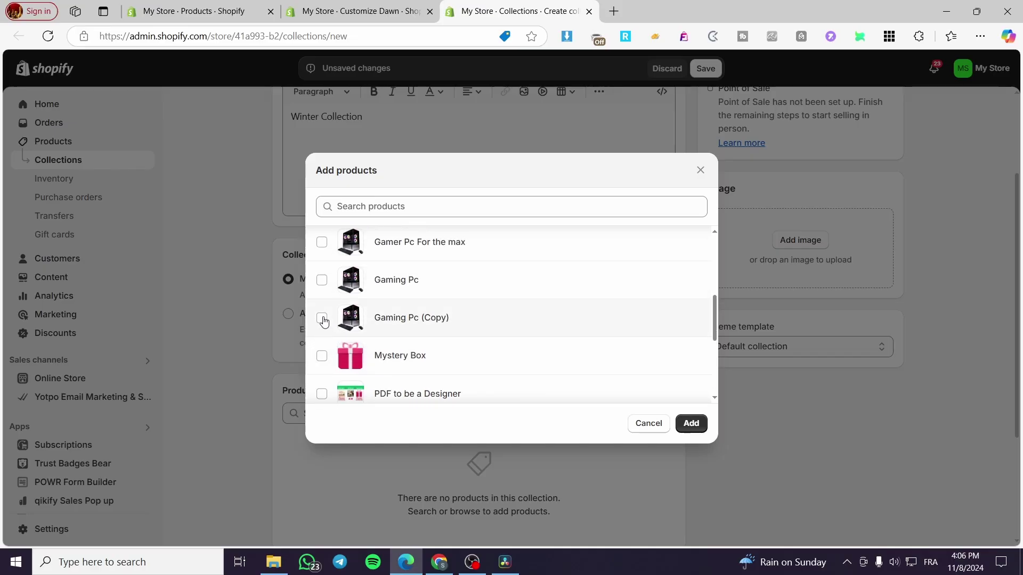
click(691, 423)
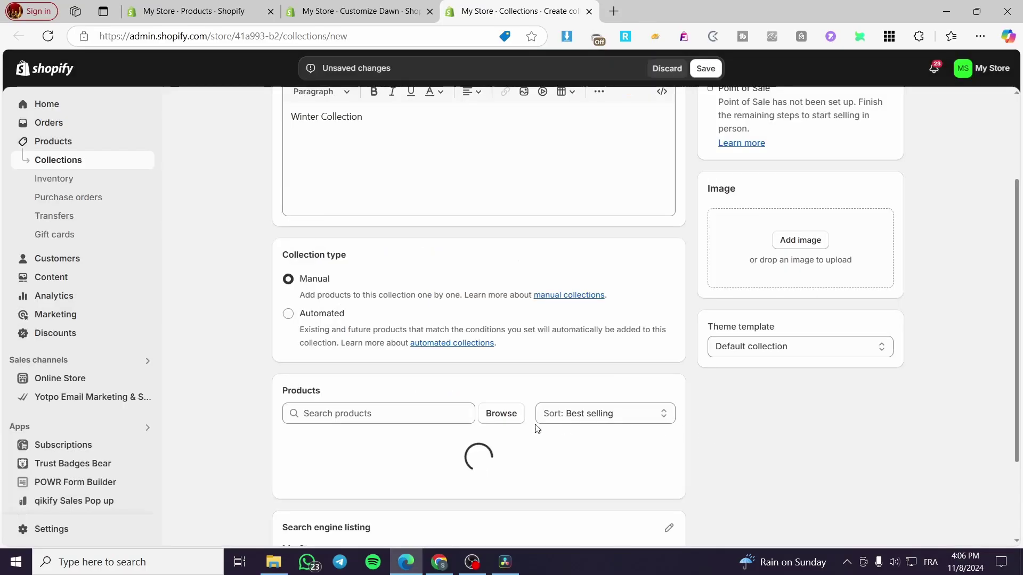
- Save the Winter Collection and close its page to return to the theme editor
scroll(533, 320, down, 3)
click(705, 68)
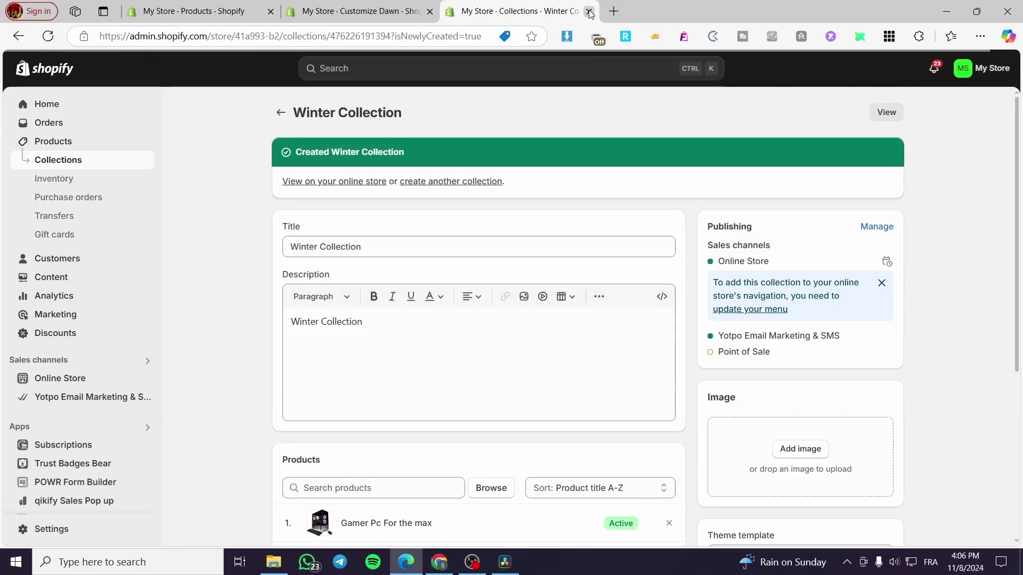
click(588, 12)
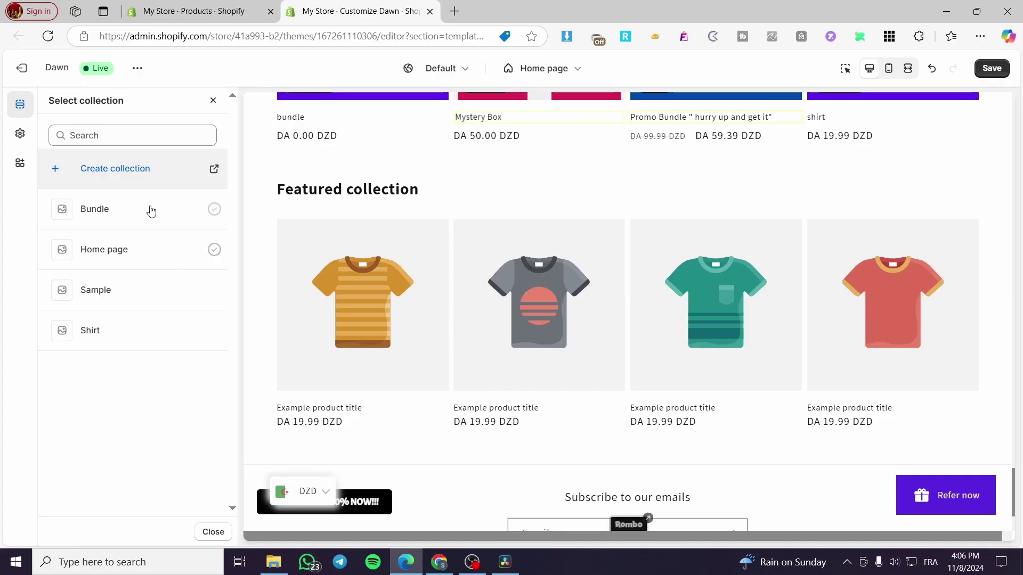
- Reload the theme editor without its unsaved changes and check the settings of the template's last Featured collection section
click(47, 35)
click(581, 108)
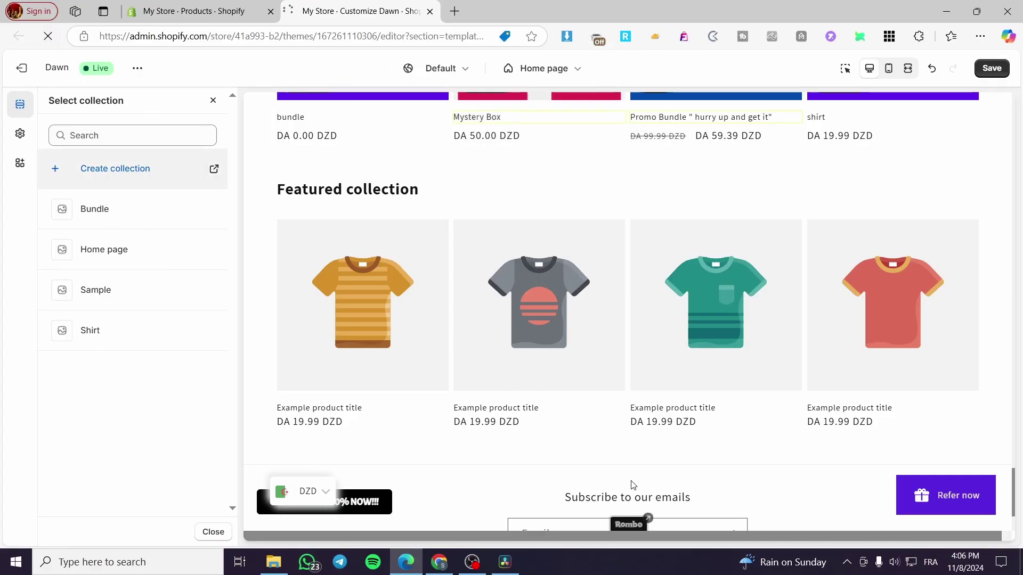
scroll(624, 484, down, 3)
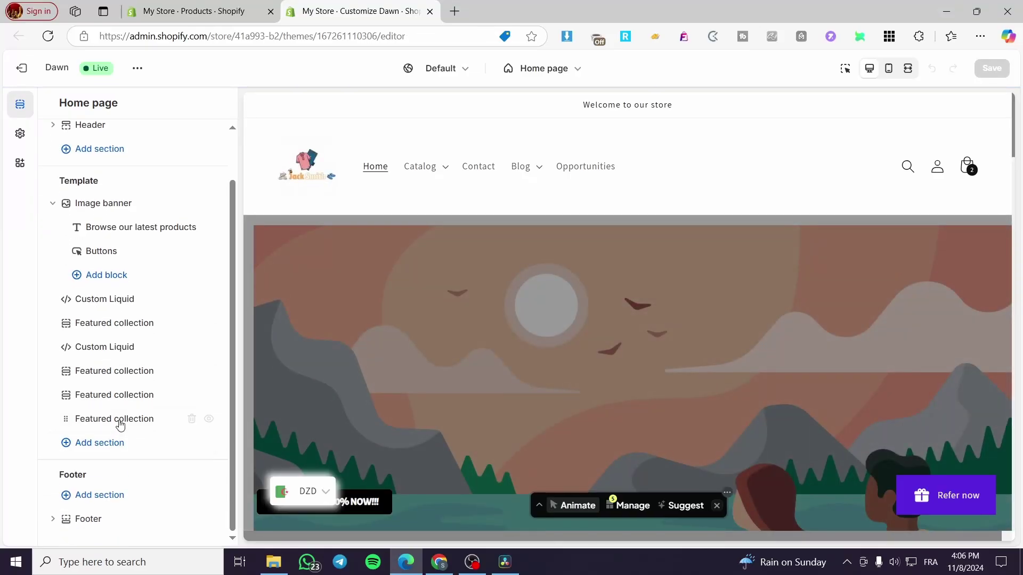
click(119, 421)
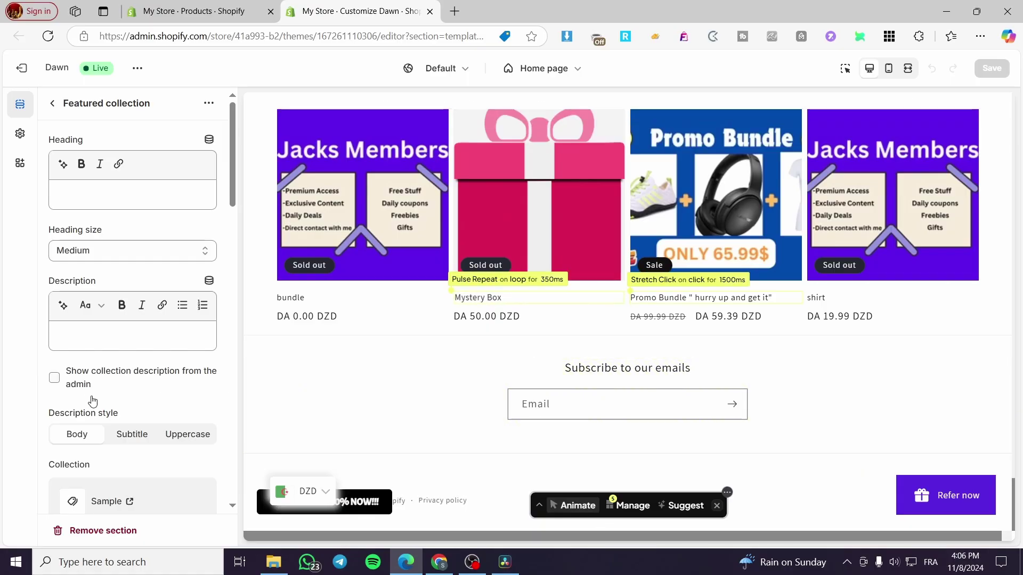
click(52, 102)
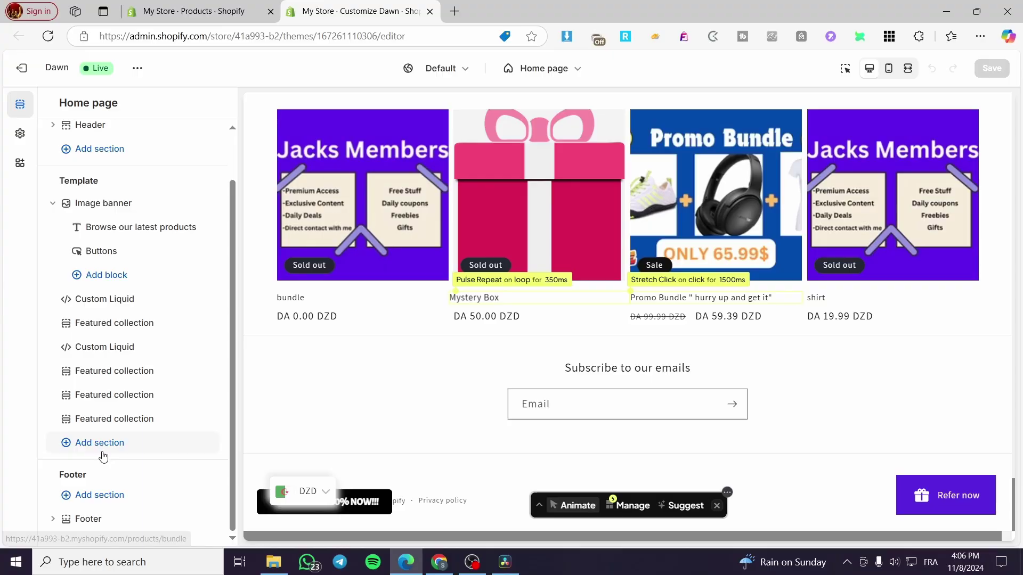
- Add a new Featured collection section below the template's existing sections and open its settings
click(112, 442)
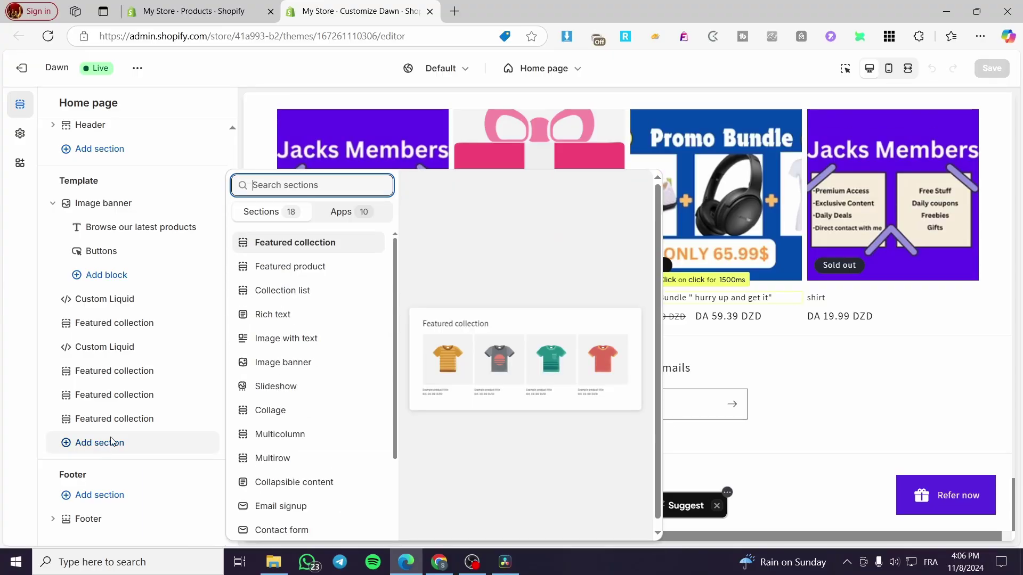
click(329, 244)
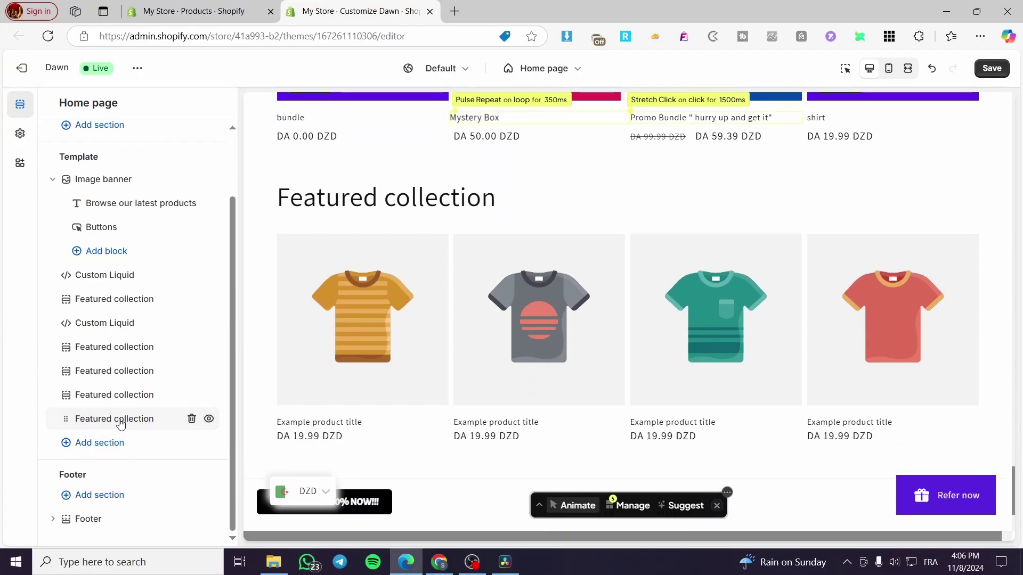
click(121, 422)
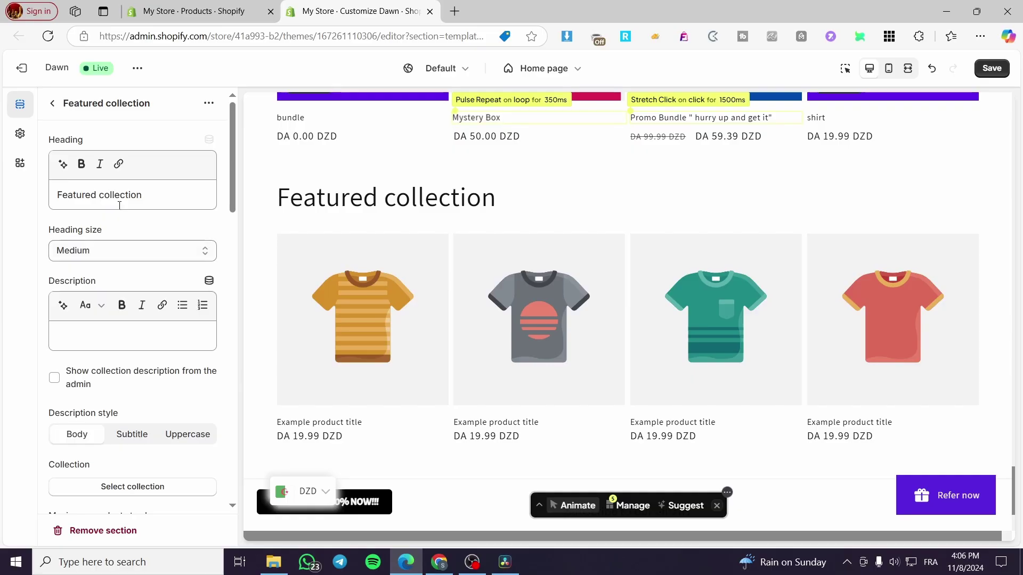
- Make the section's "Featured collection" heading bold and set the heading size to Small
click(183, 187)
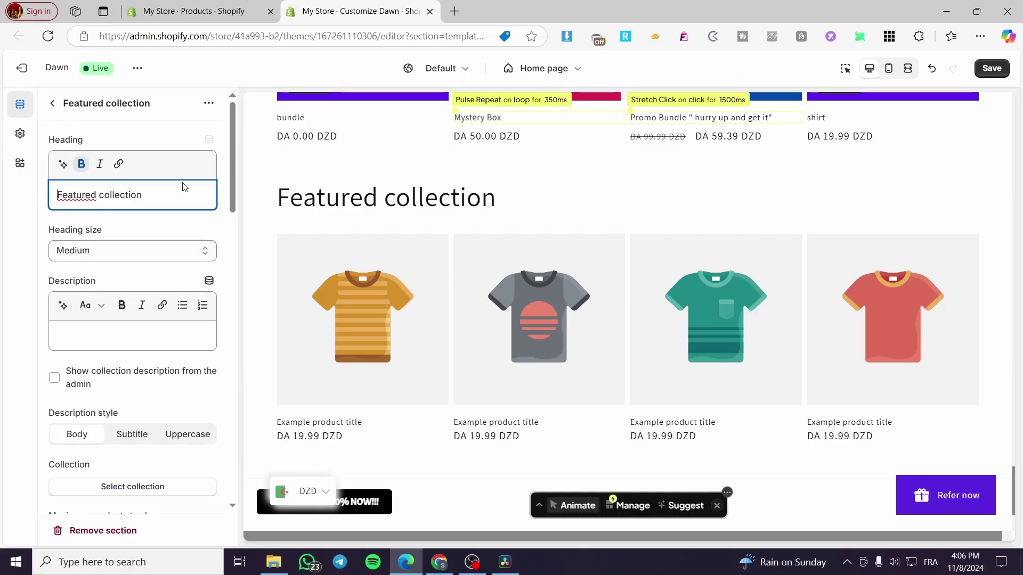
triple_click(156, 203)
click(81, 165)
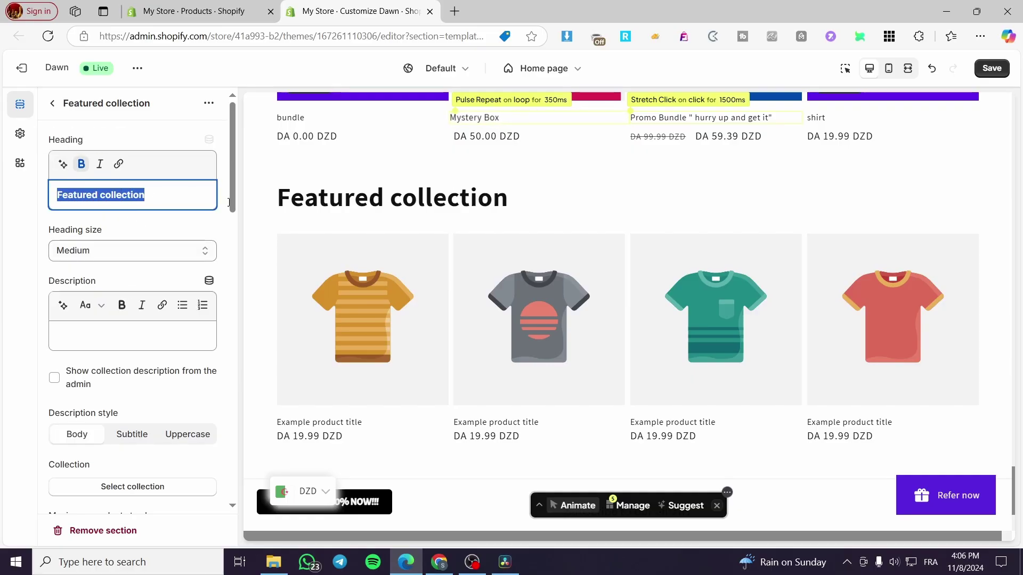
click(176, 260)
click(158, 270)
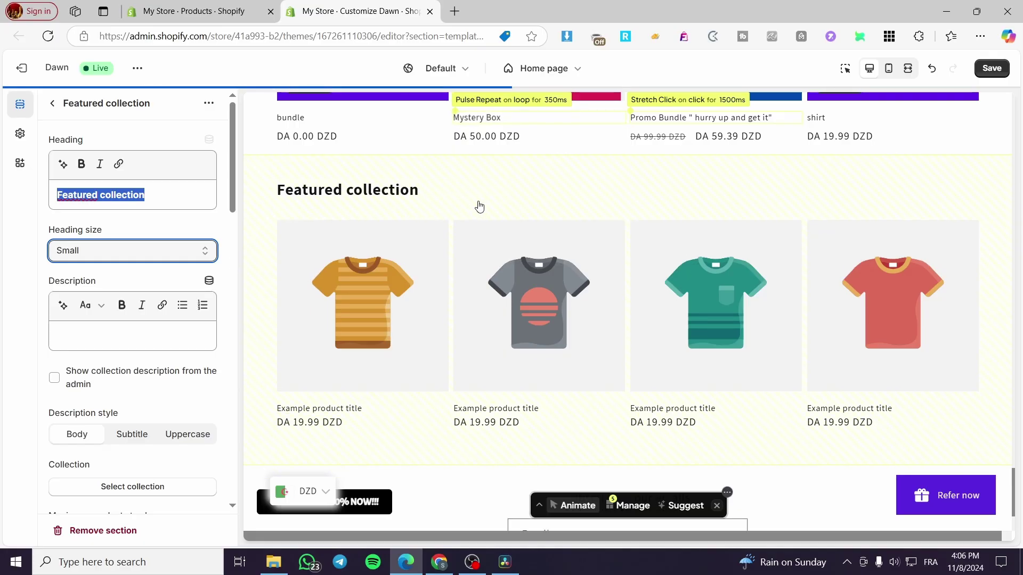
- Assign the Winter Collection to the new Featured collection section
scroll(165, 355, down, 1)
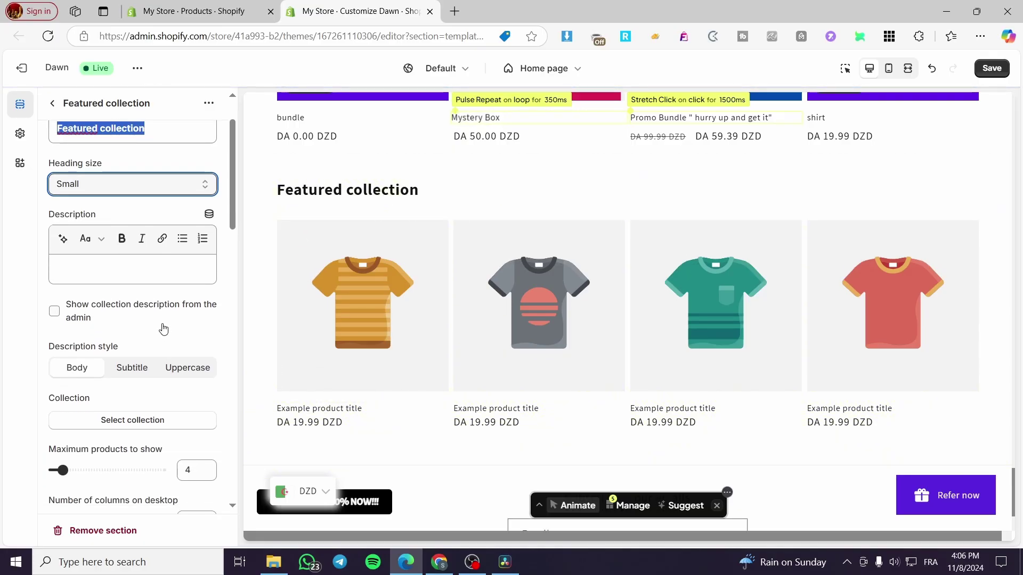
scroll(179, 344, down, 3)
click(133, 218)
right_click(135, 216)
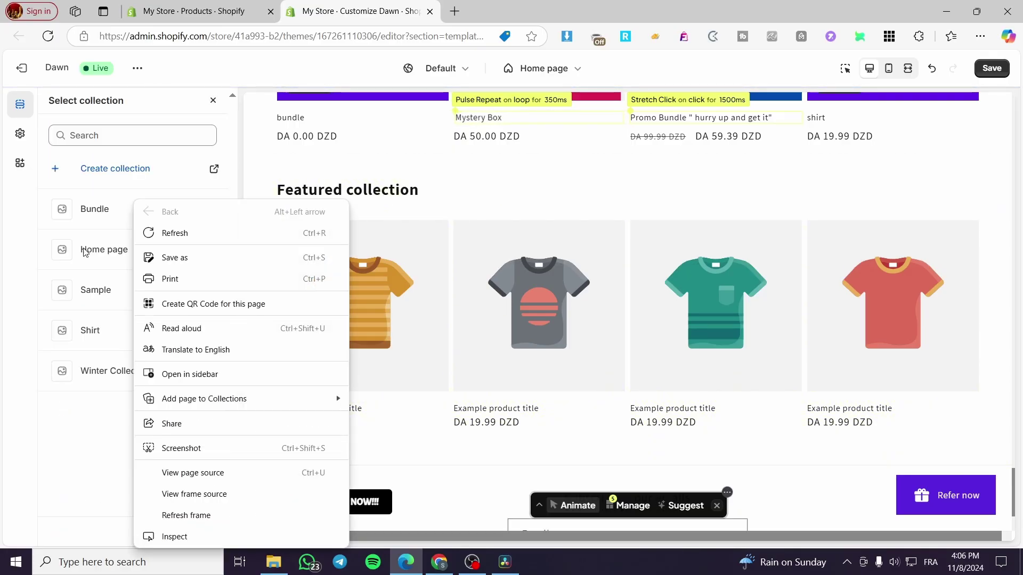
key(Escape)
click(108, 380)
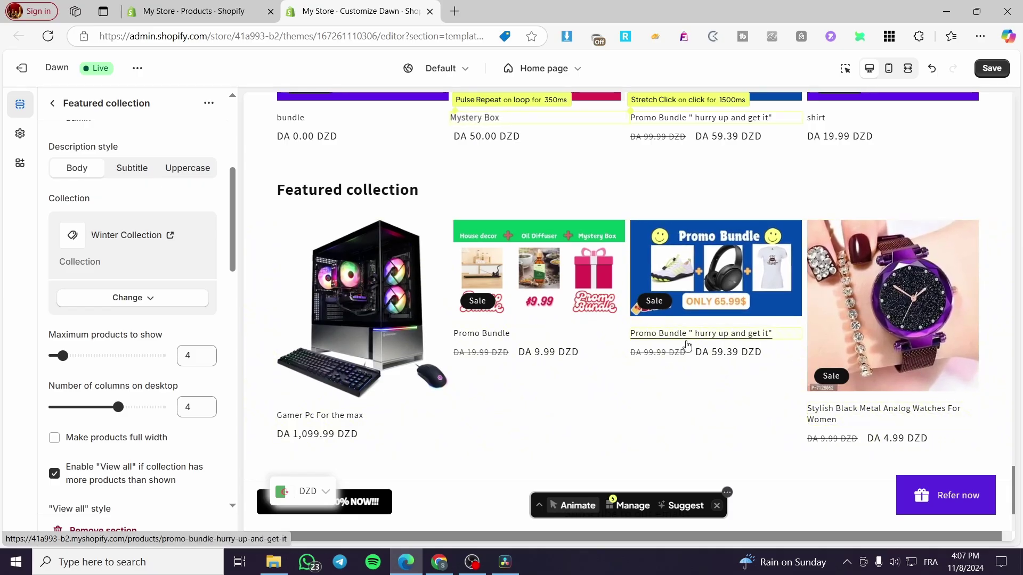
- Compare the Square, Portrait and Adapt to image ratios for the section's product cards and settle on Square
scroll(157, 308, down, 1)
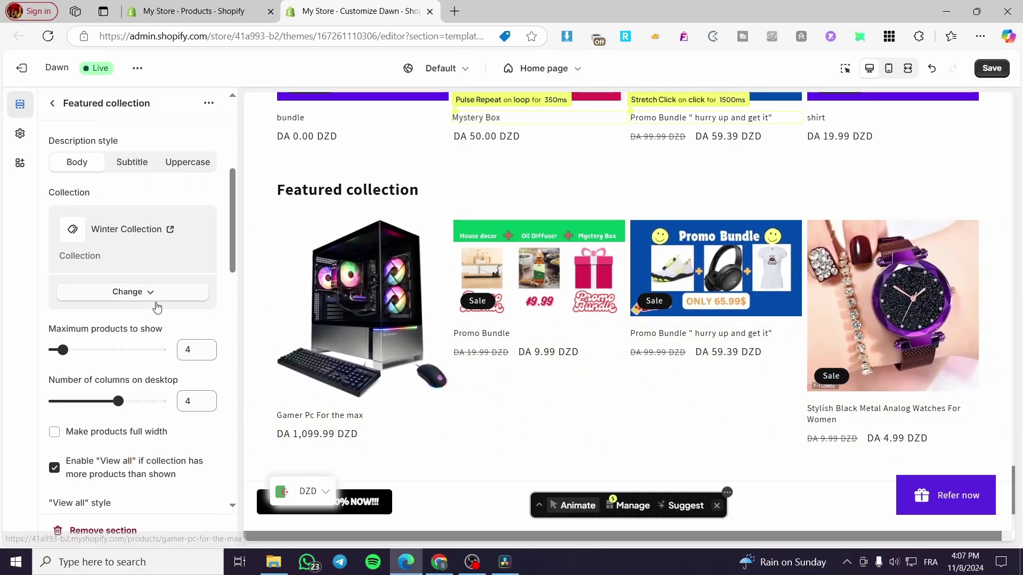
scroll(157, 308, down, 1)
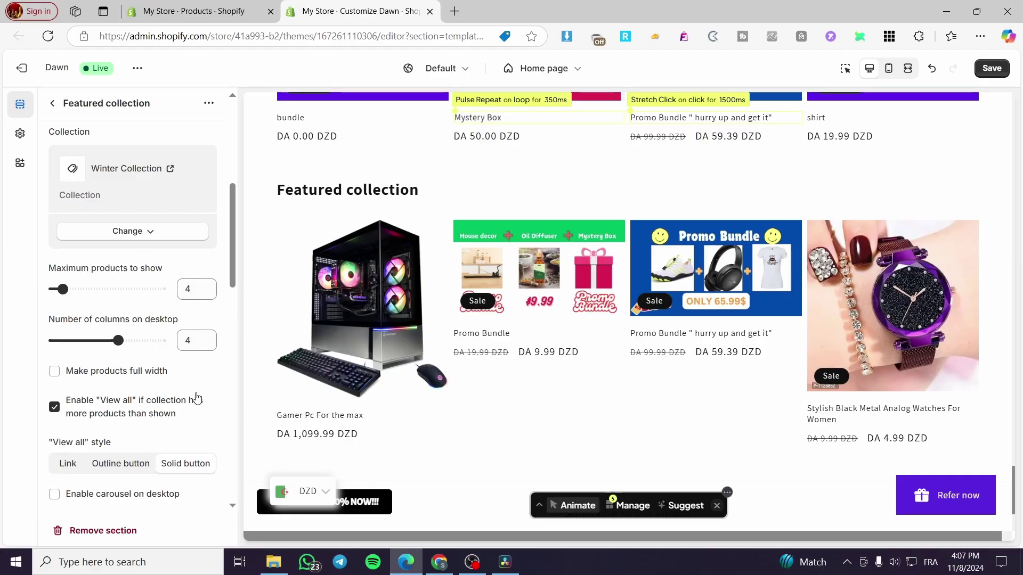
scroll(193, 393, down, 5)
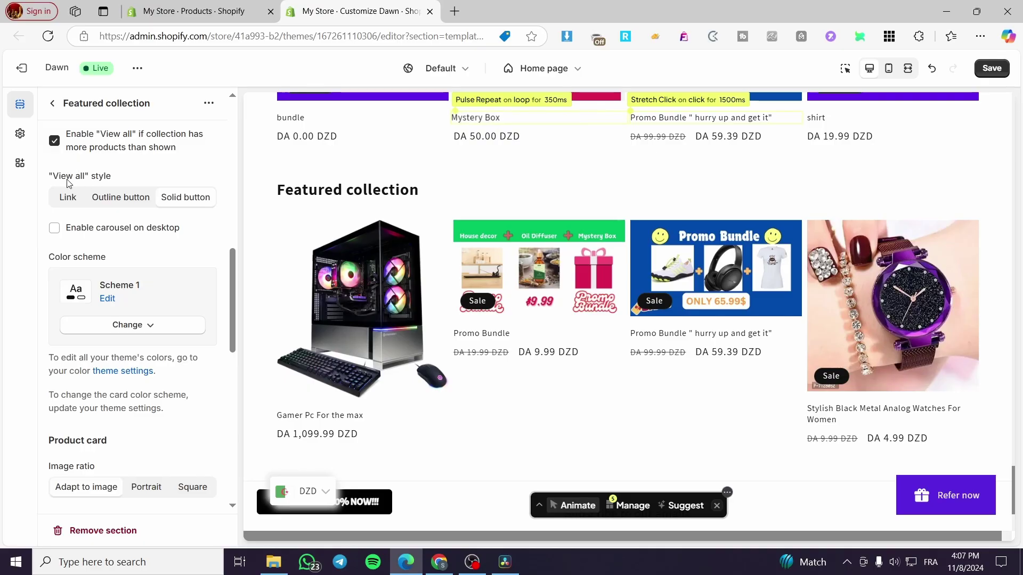
scroll(68, 185, down, 2)
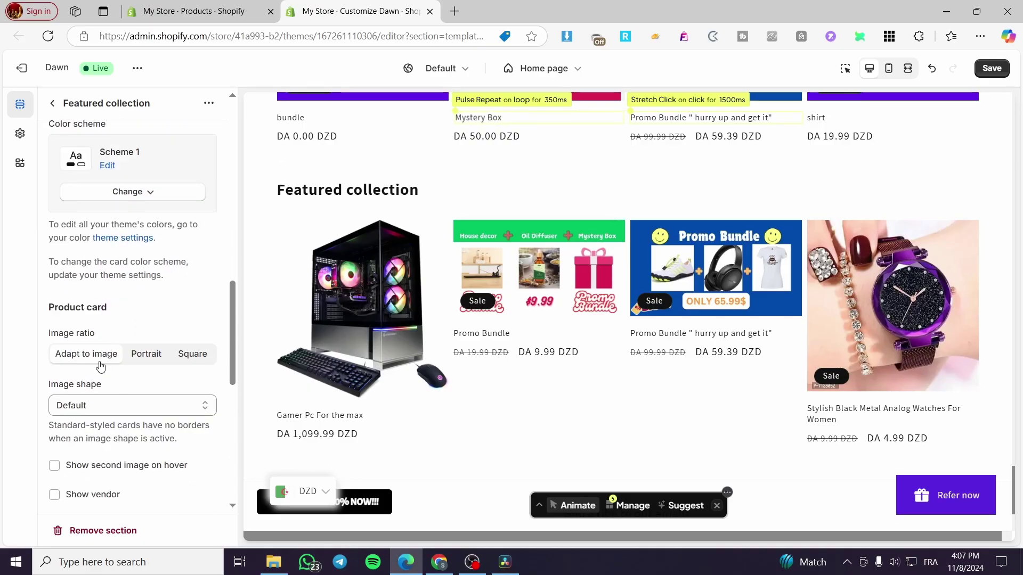
click(192, 362)
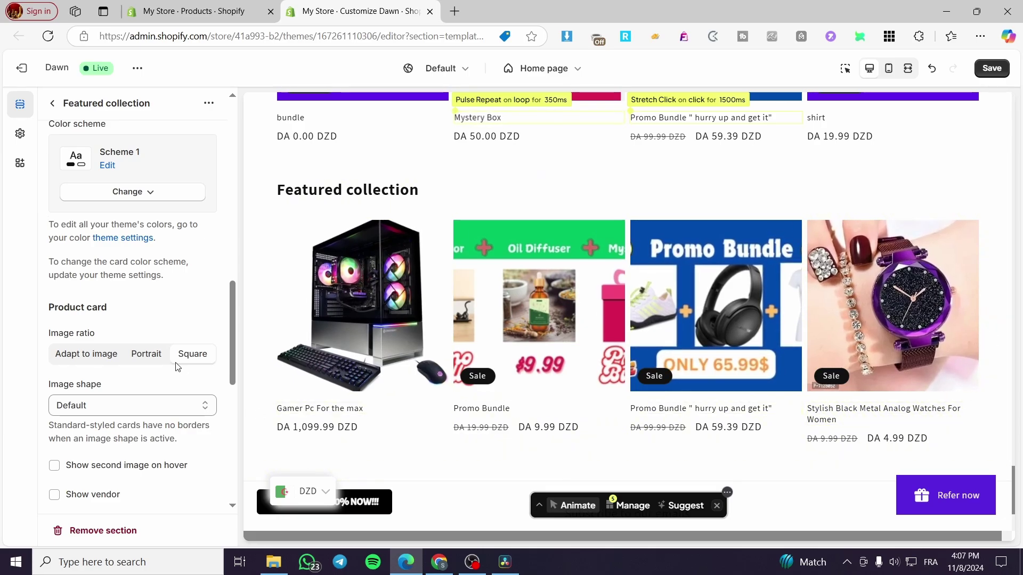
click(155, 360)
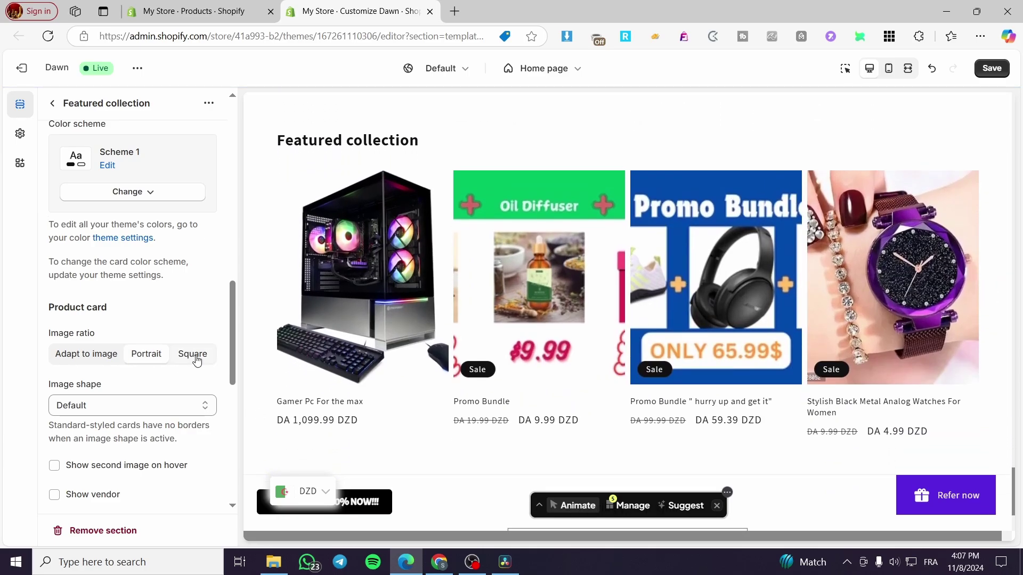
click(196, 360)
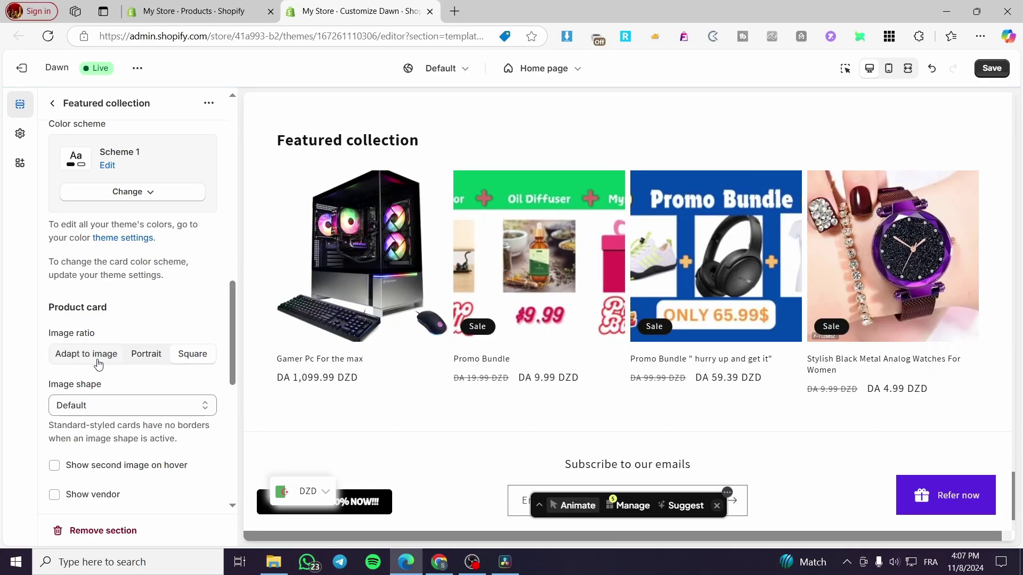
click(98, 362)
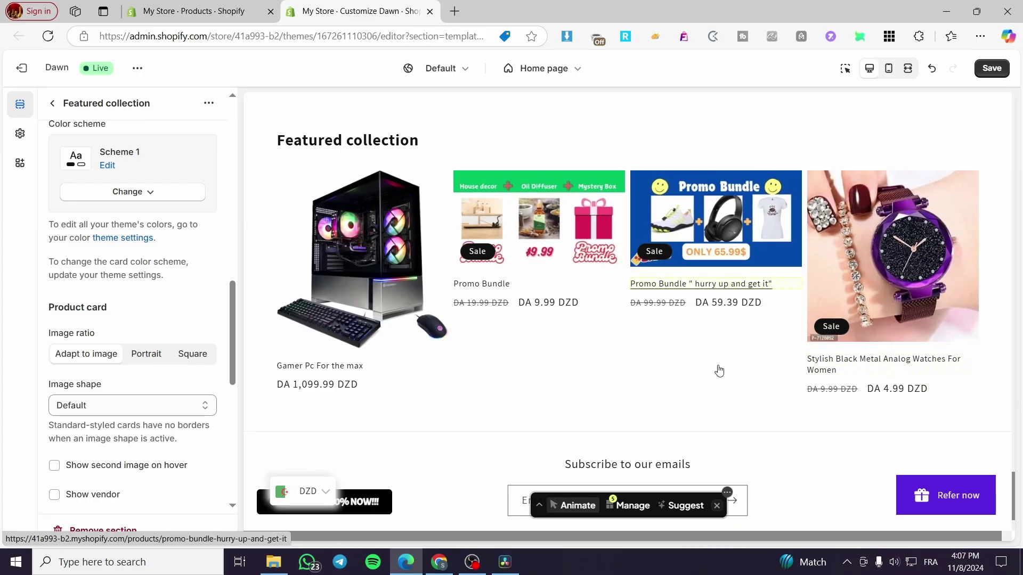
click(199, 358)
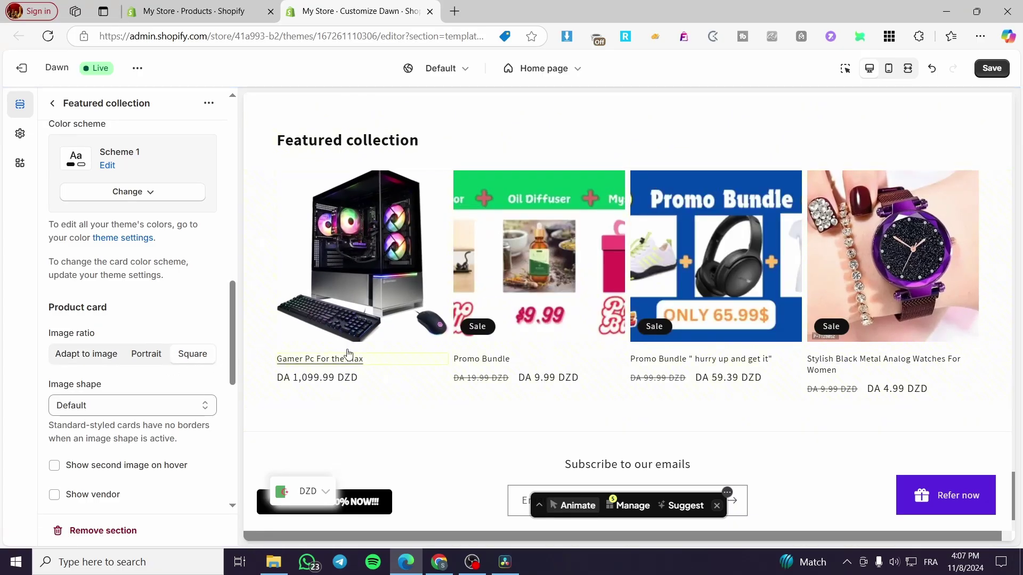
- Try the Outline button and Link "View all" styles, return to Solid button, and enable the carousel on desktop
scroll(109, 332, up, 5)
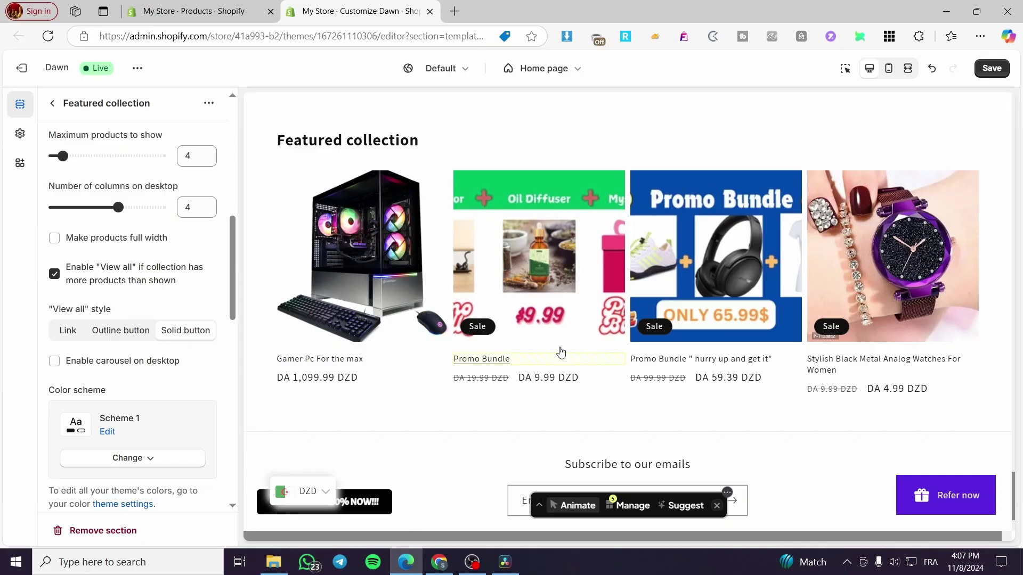
scroll(572, 314, down, 1)
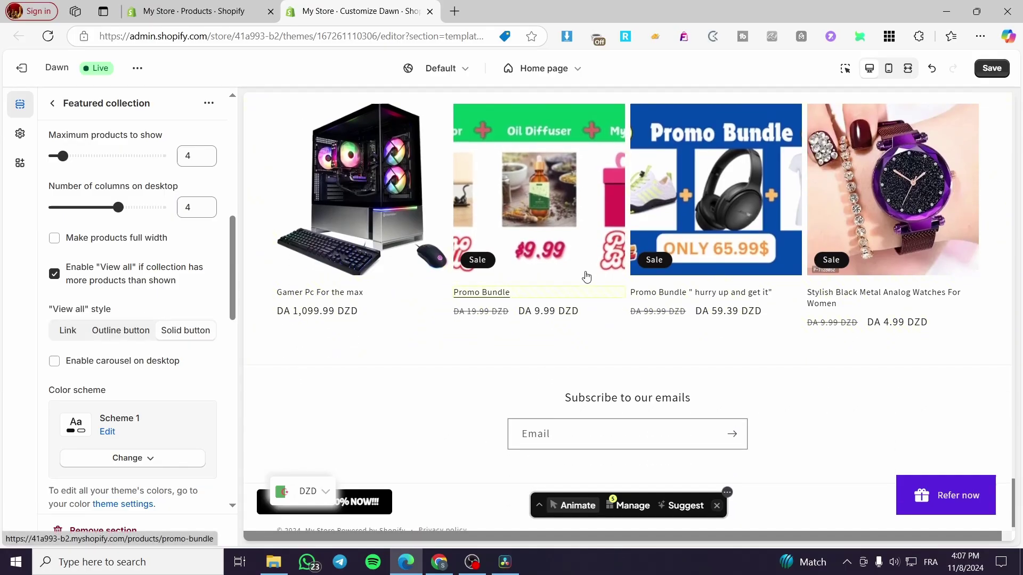
click(717, 505)
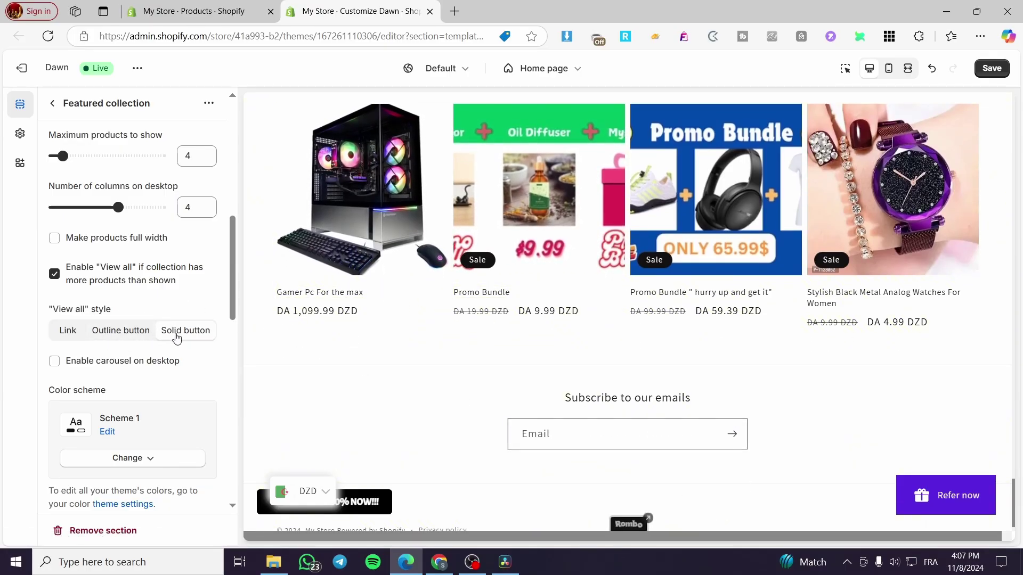
click(133, 333)
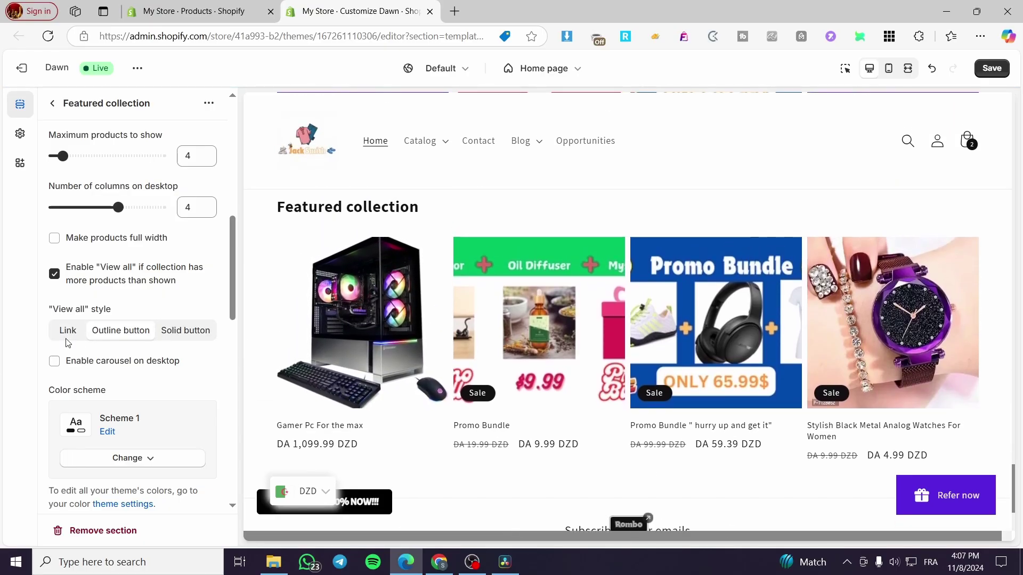
click(66, 333)
click(196, 335)
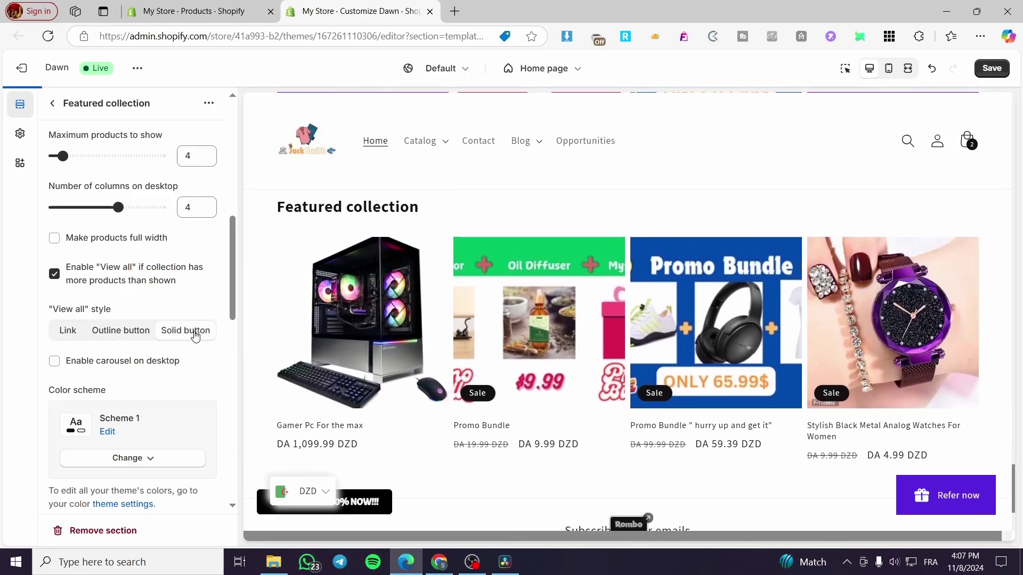
click(87, 365)
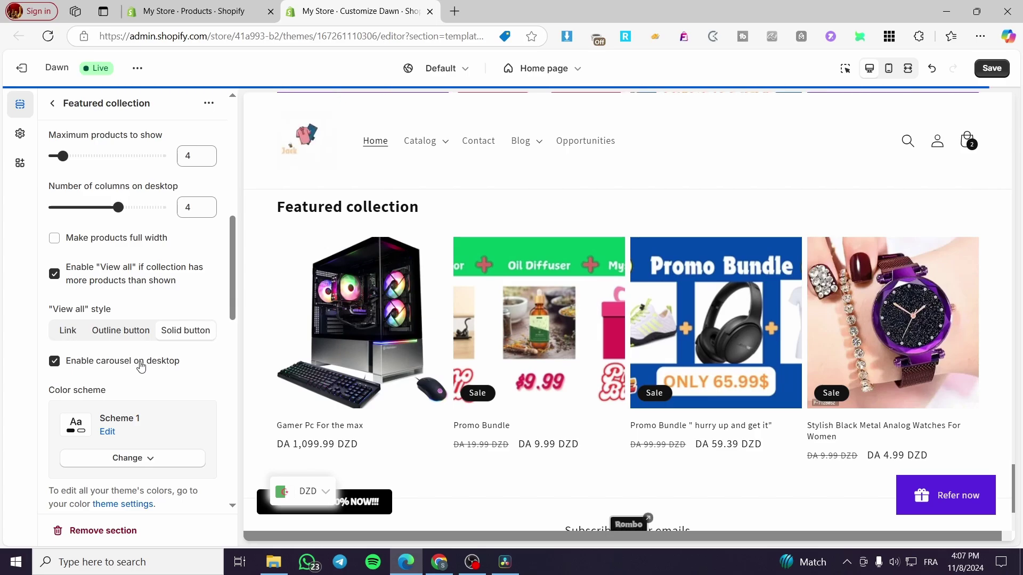
- Try the Arch and Blob image shapes on the product cards and set the shape back to Default
scroll(149, 366, down, 4)
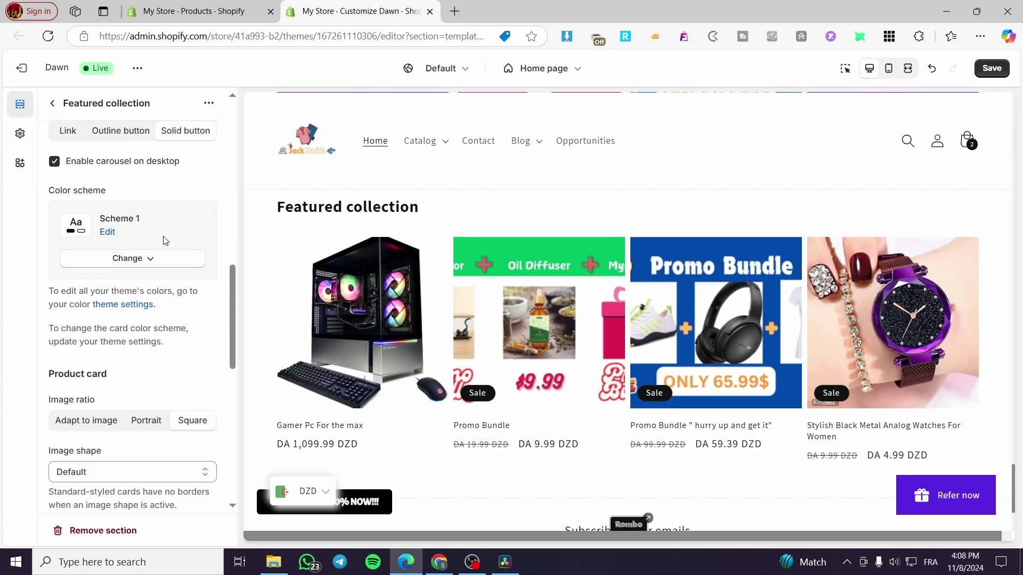
scroll(163, 305, down, 1)
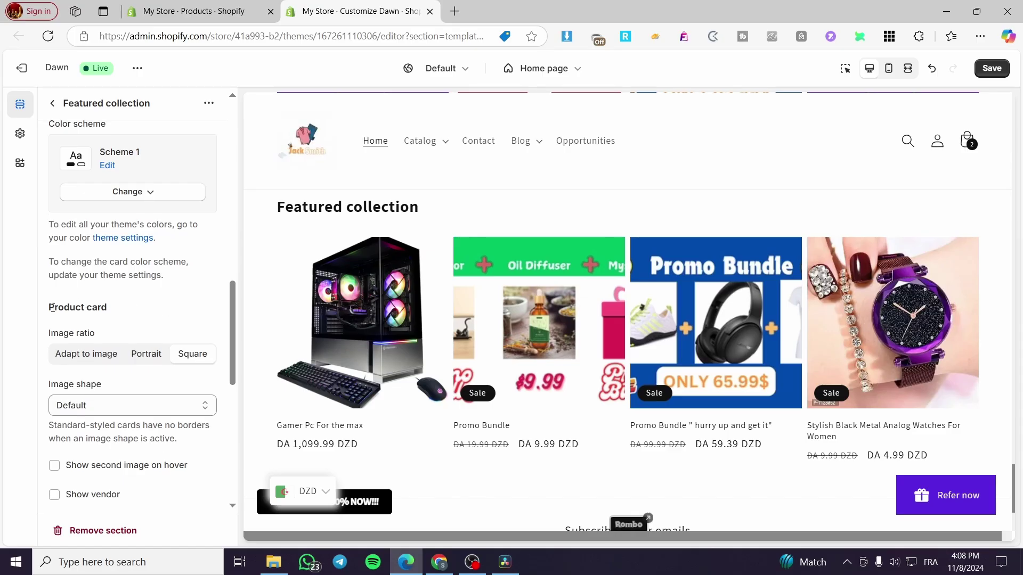
scroll(66, 312, down, 1)
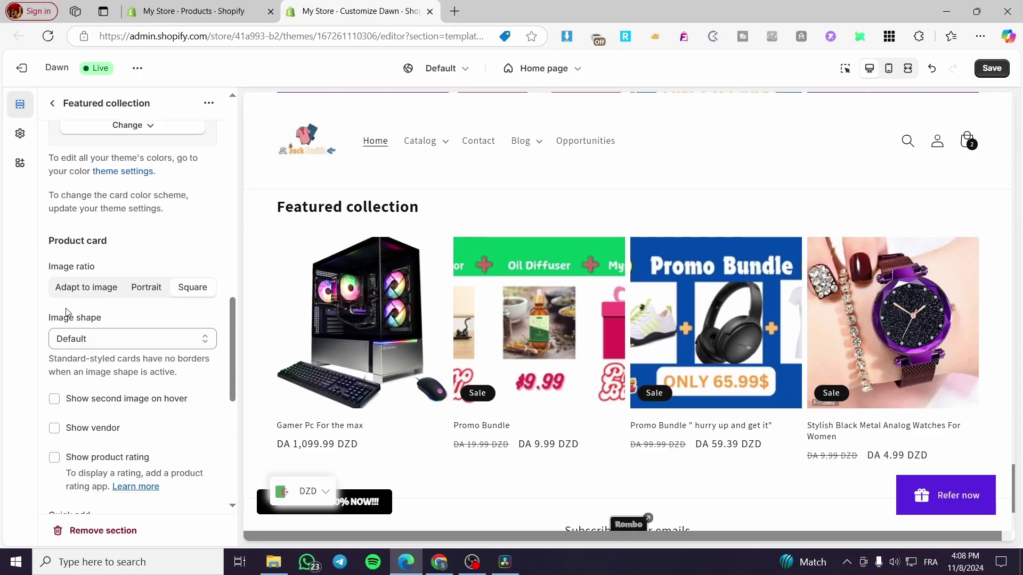
click(148, 345)
click(149, 345)
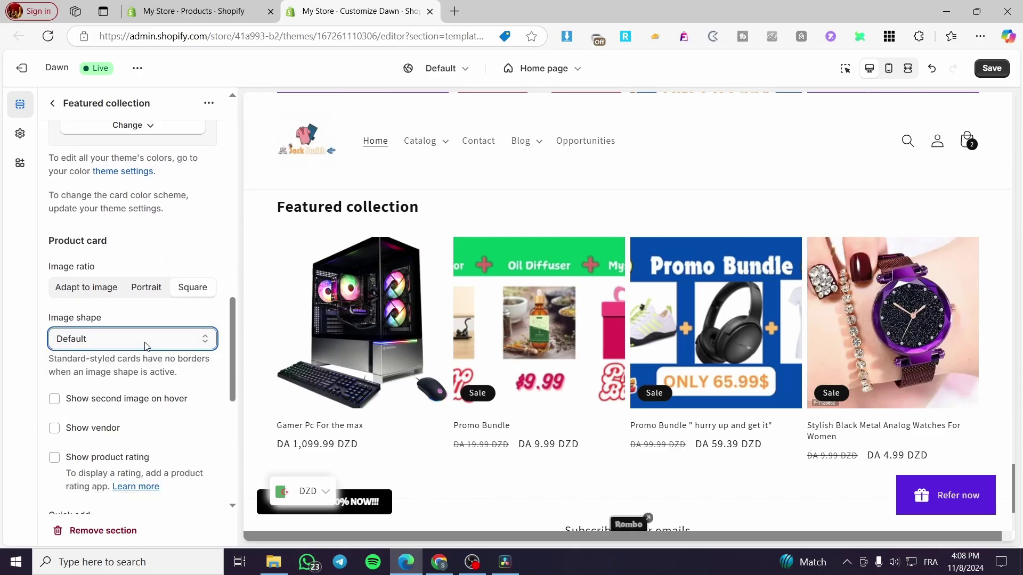
click(150, 341)
click(85, 440)
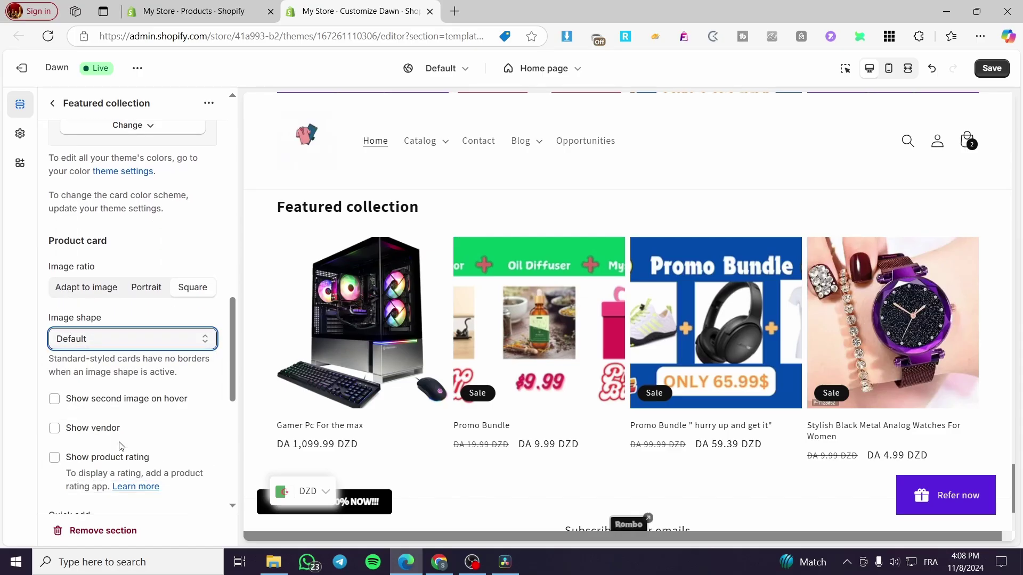
click(160, 337)
click(130, 376)
click(143, 335)
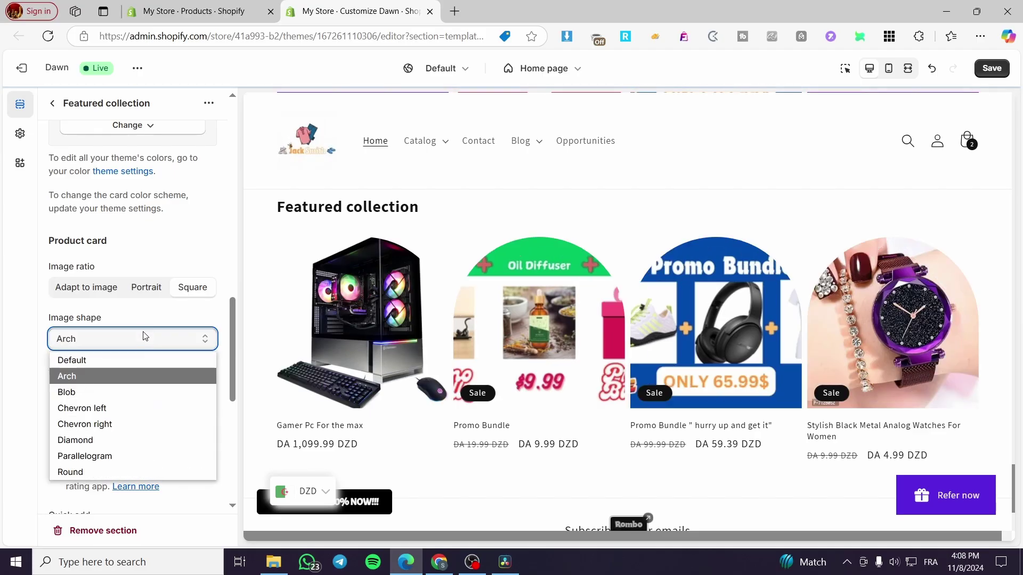
click(128, 391)
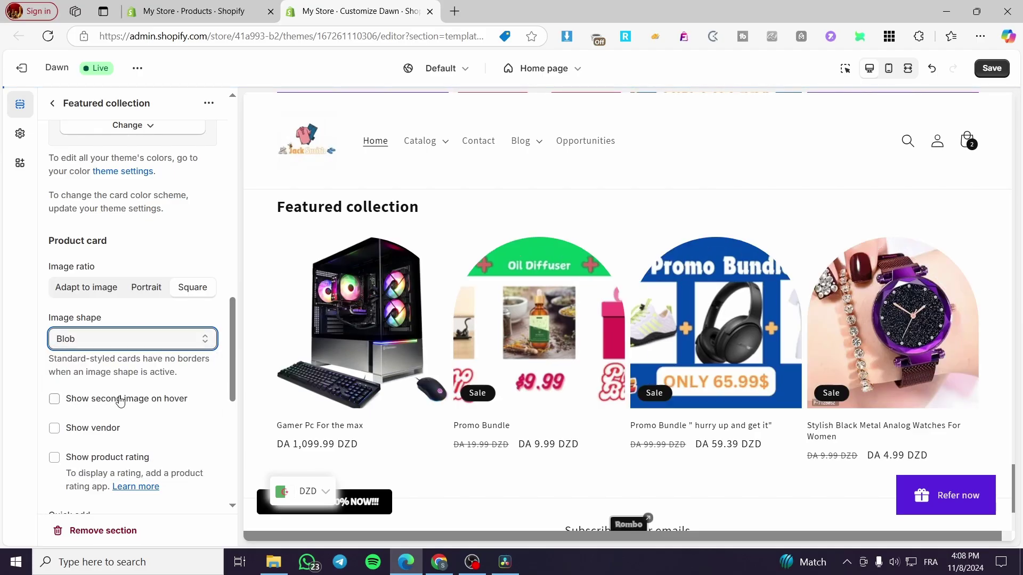
click(123, 340)
click(121, 359)
- Compare the Standard and Bulk quick add options for the product cards and settle on Standard
scroll(125, 361, down, 2)
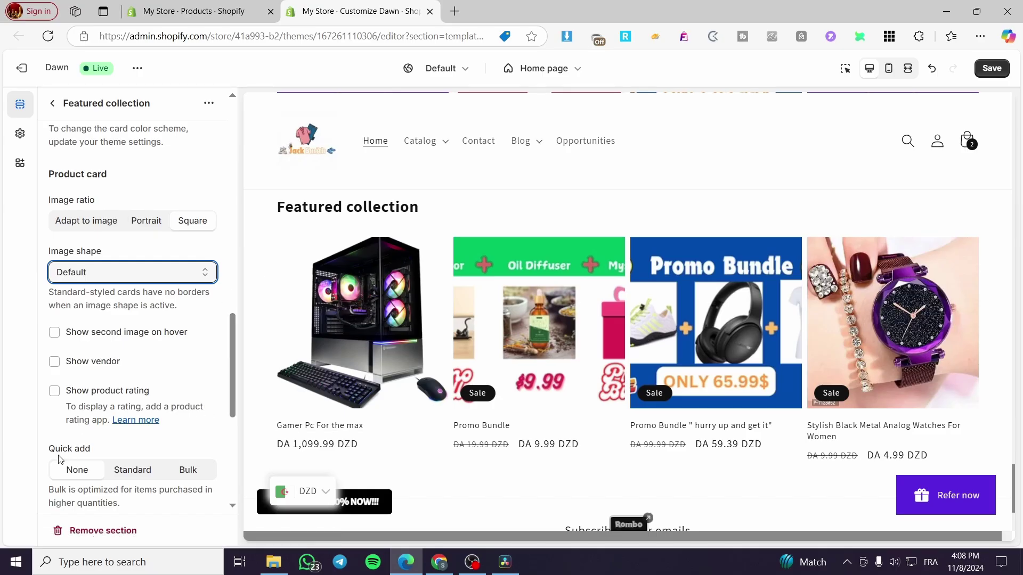
scroll(62, 426, down, 3)
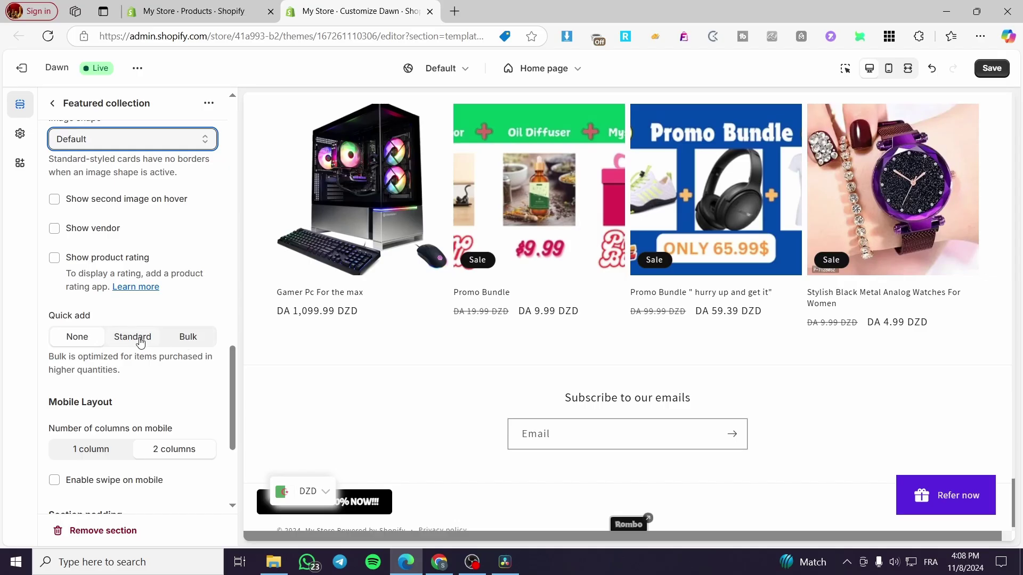
click(140, 342)
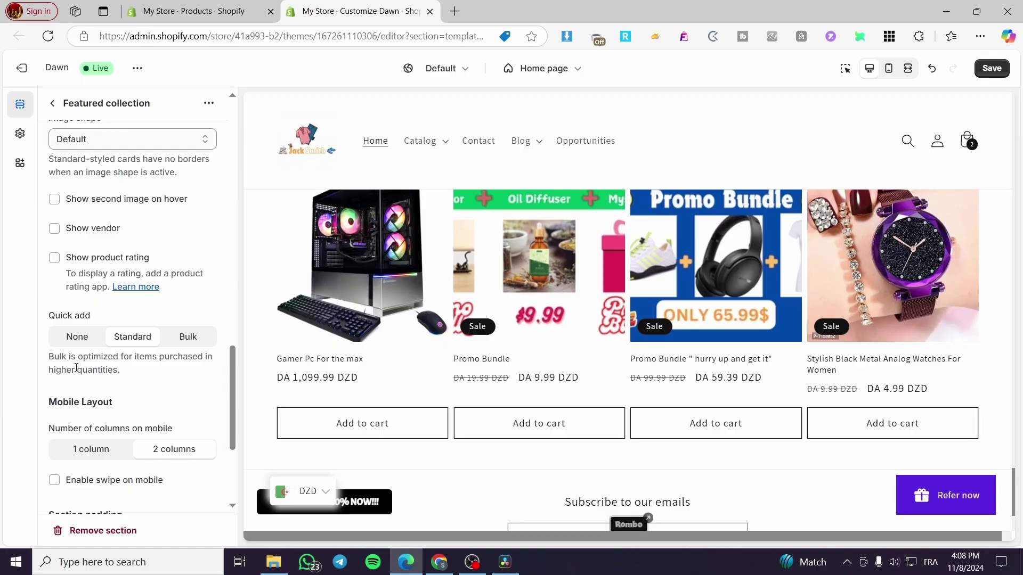
click(197, 346)
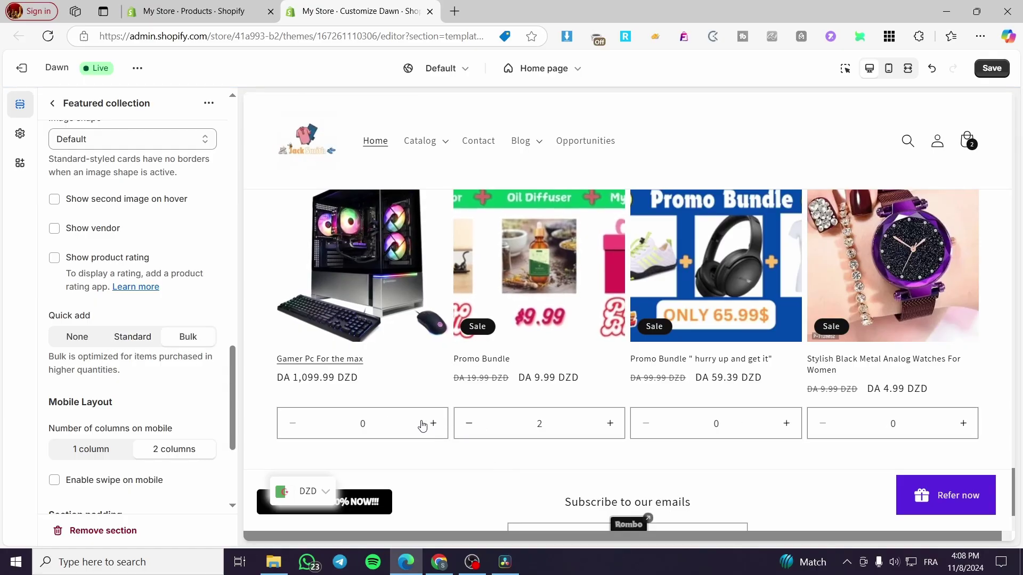
scroll(822, 445, down, 1)
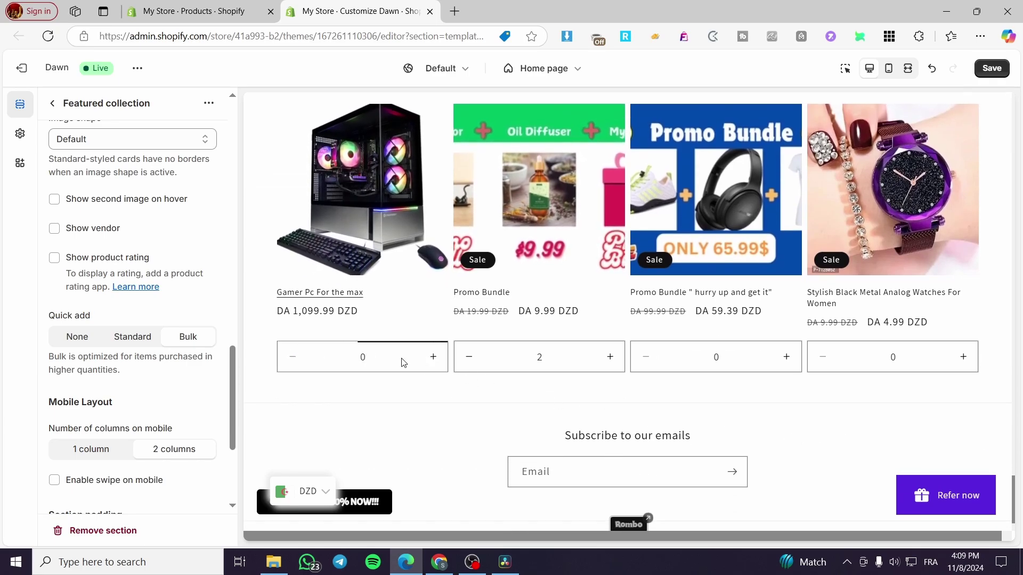
click(128, 339)
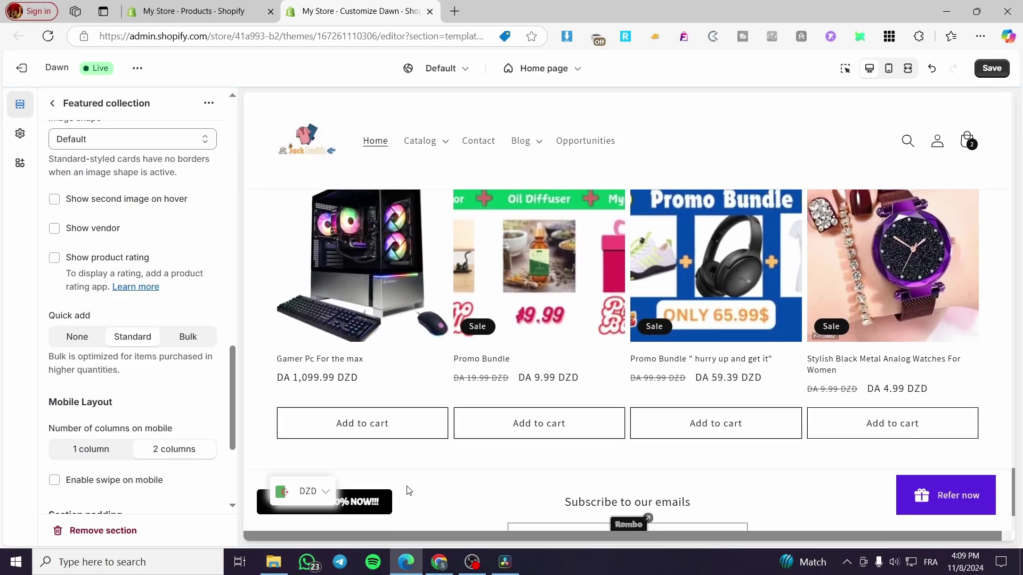
- Review the Featured collection section in the home page preview and save the theme changes
scroll(512, 418, up, 8)
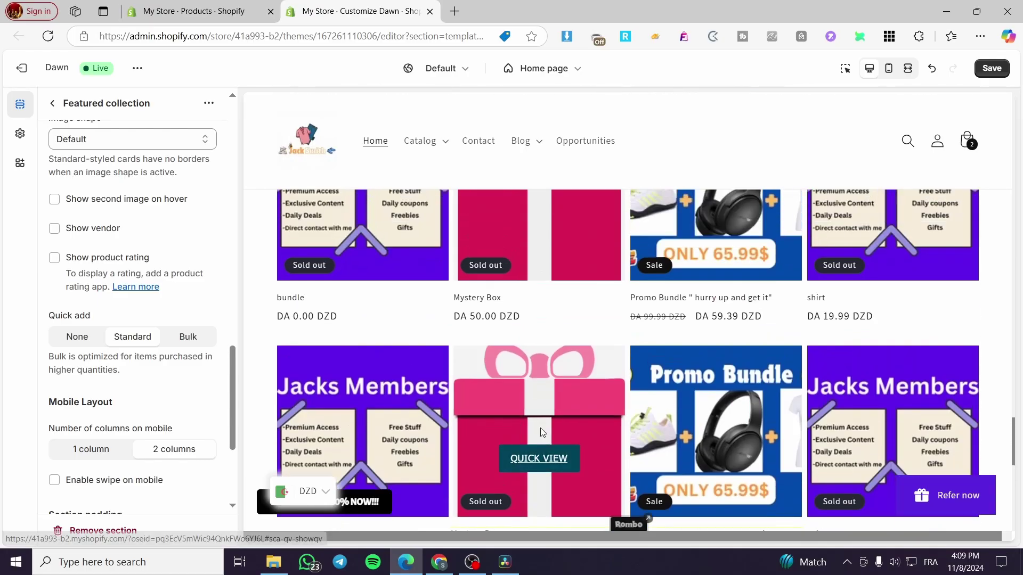
scroll(506, 423, down, 5)
scroll(497, 428, down, 5)
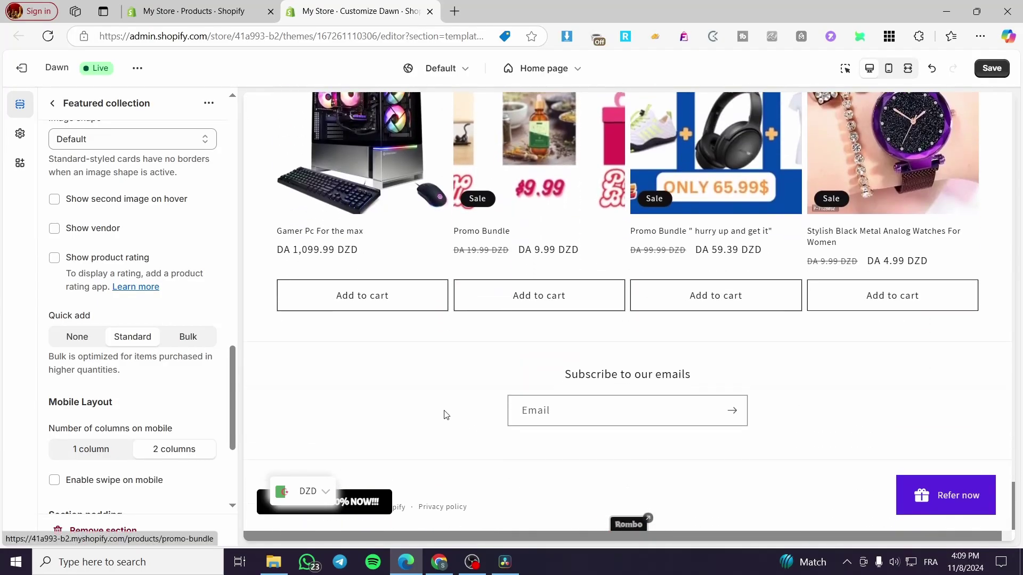
scroll(758, 428, up, 5)
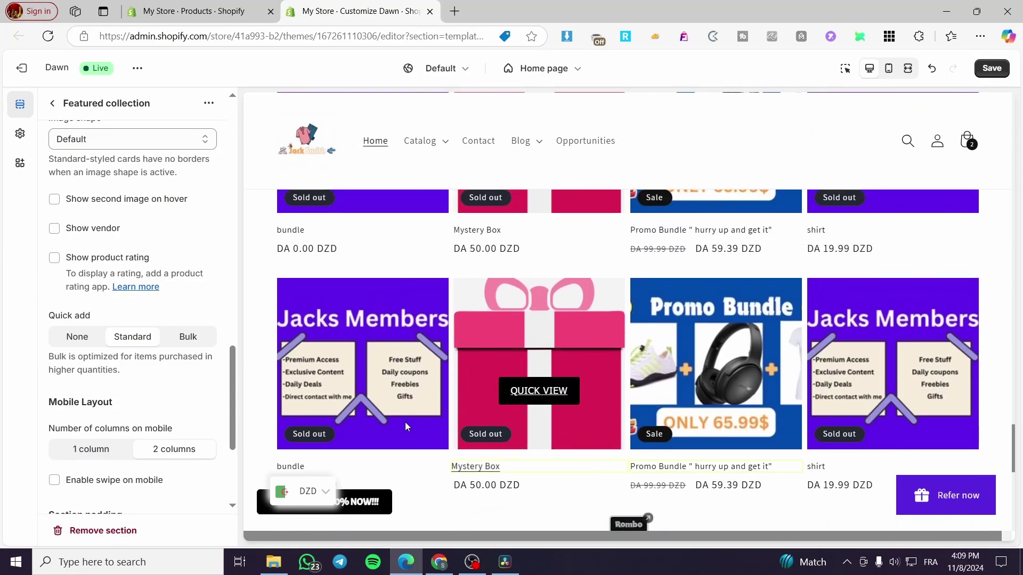
click(997, 74)
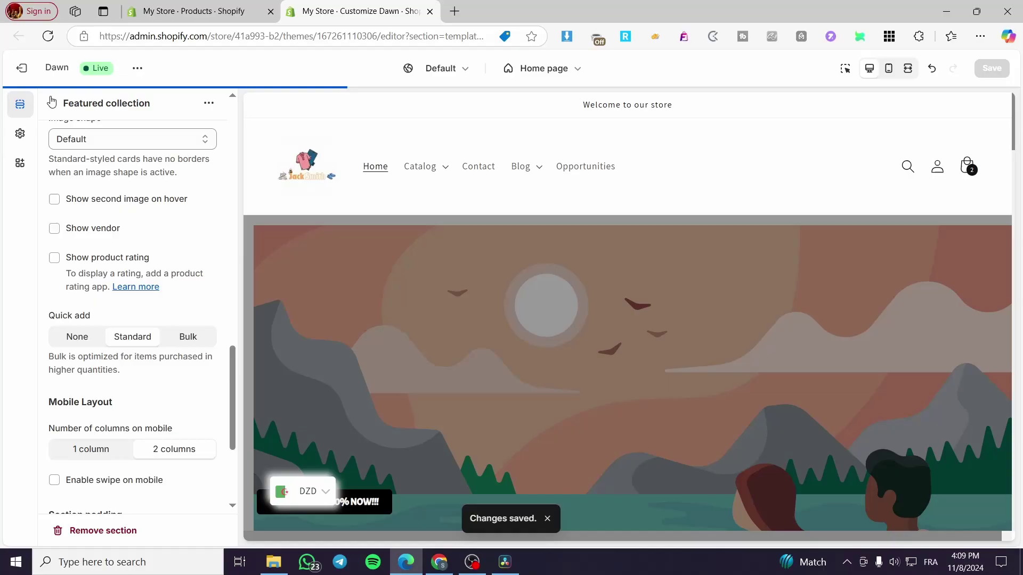
- Return to the home page's section list and close the Rombo toolbar and the newsletter popup in the preview
click(51, 102)
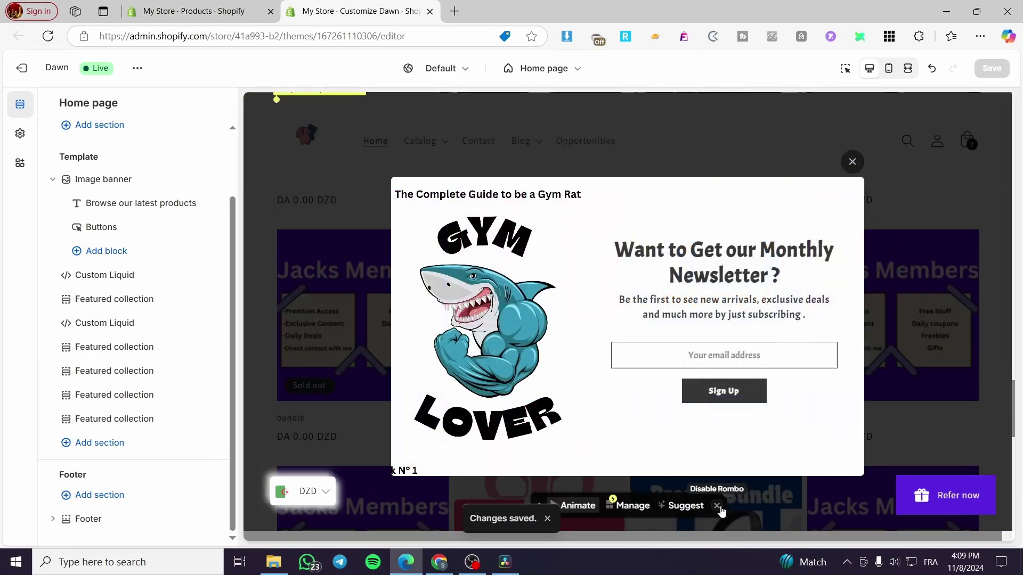
click(717, 506)
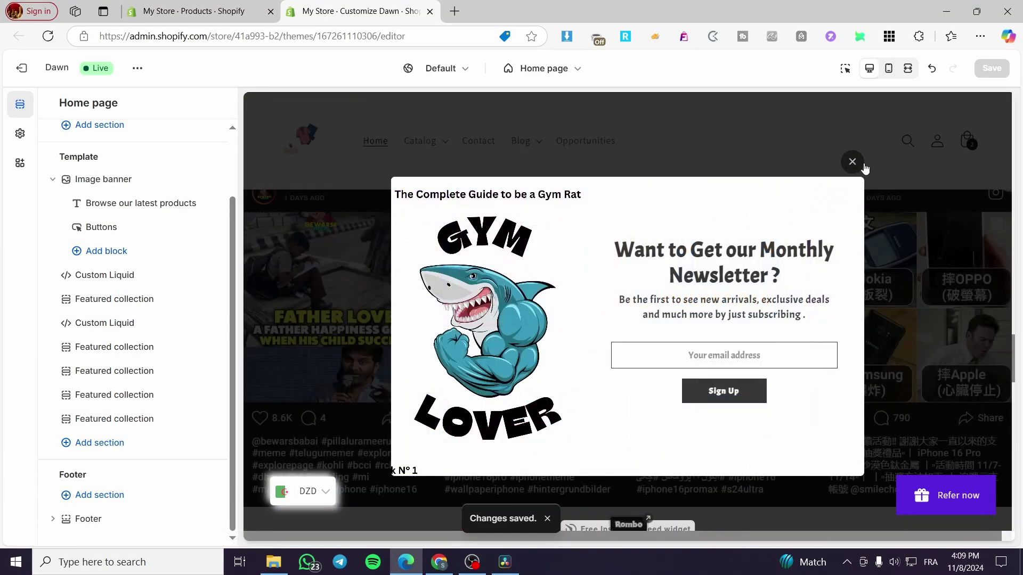
click(852, 162)
click(631, 130)
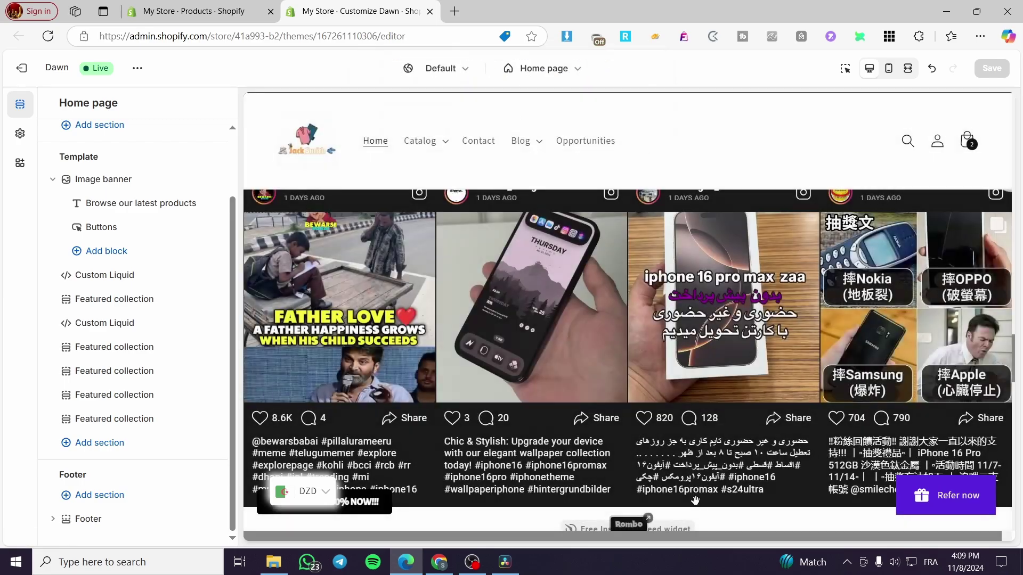
- Check the Featured collection section below the second Custom Liquid against the home page preview and return to the section list
scroll(661, 523, down, 5)
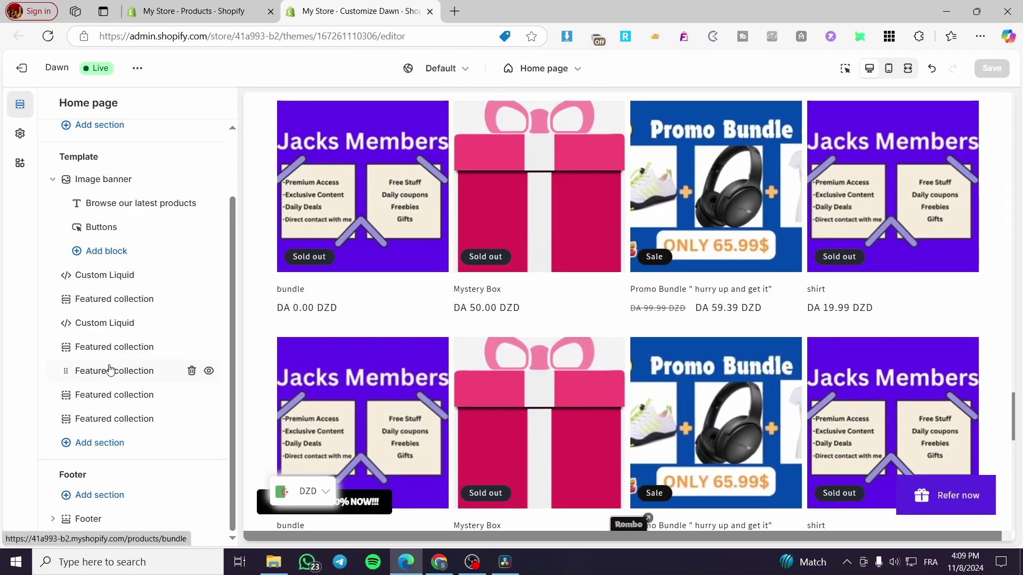
click(133, 334)
click(299, 240)
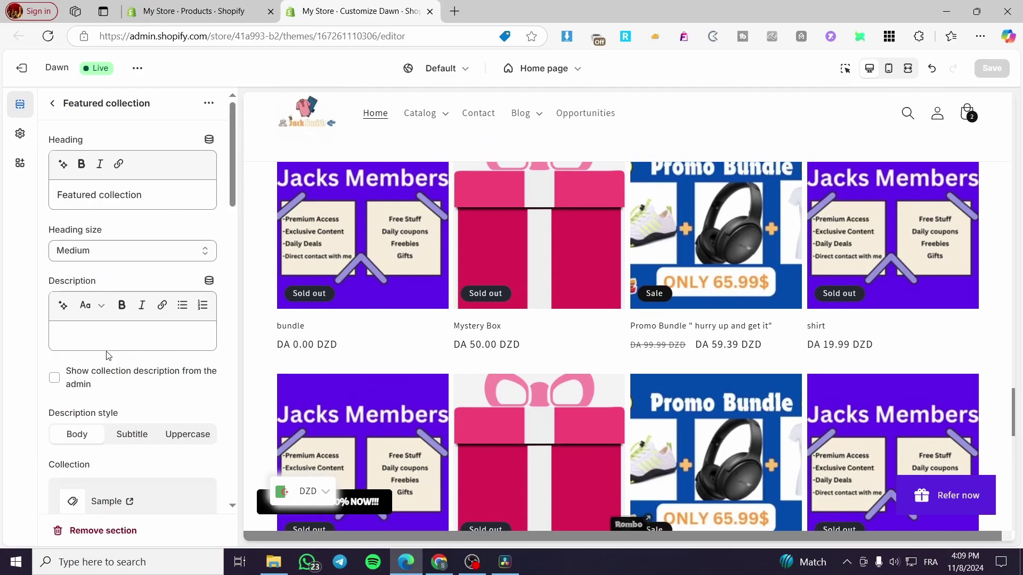
scroll(394, 405, up, 6)
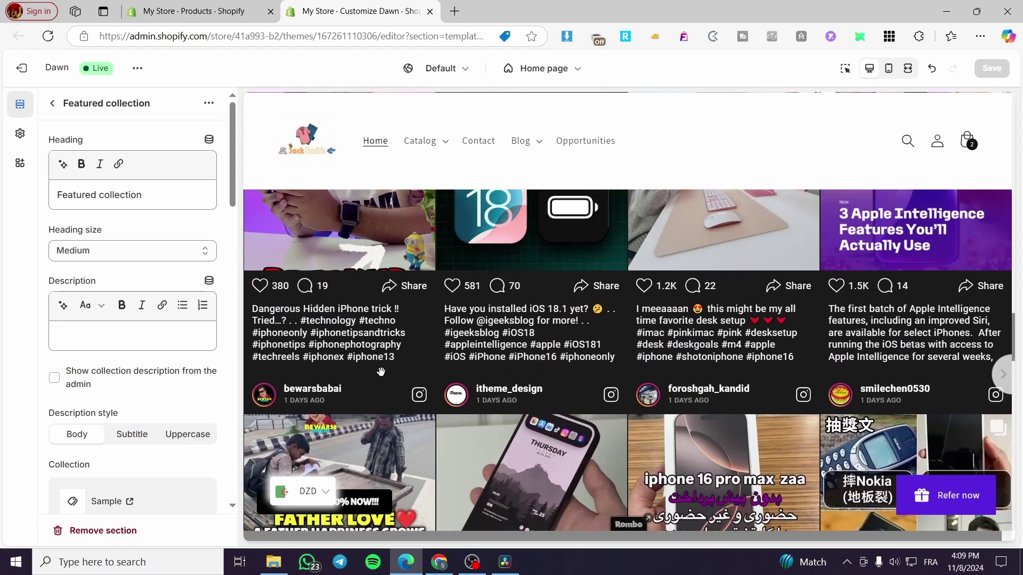
scroll(394, 405, up, 3)
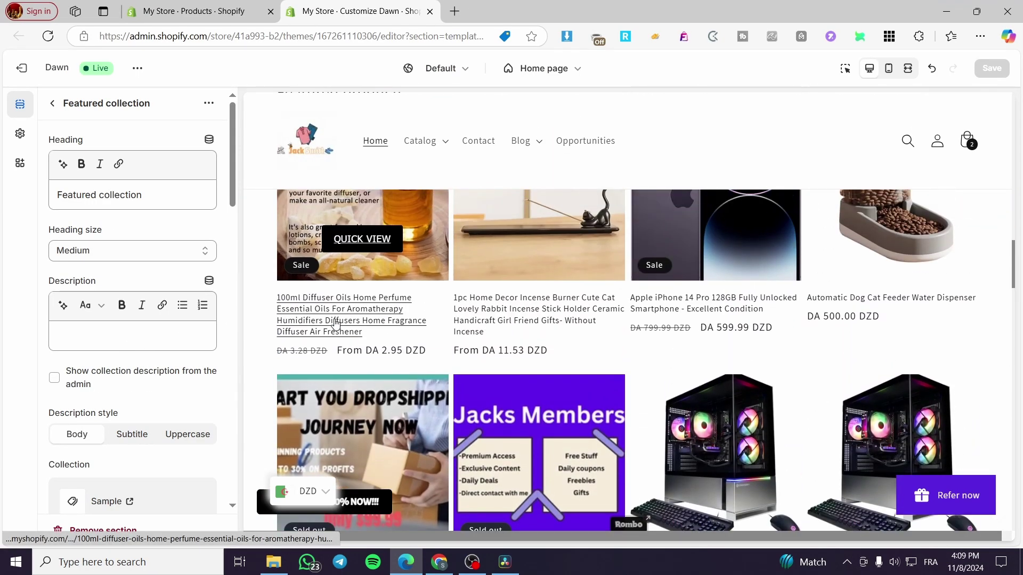
click(50, 103)
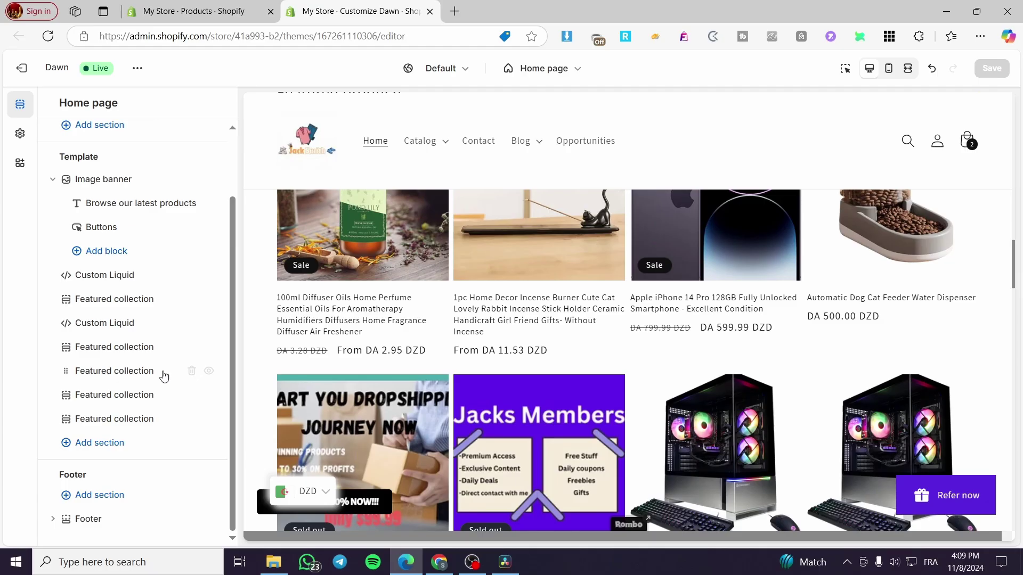
- Set Quick add to Standard for the product cards in the Featured collection section headed Featured products
click(139, 302)
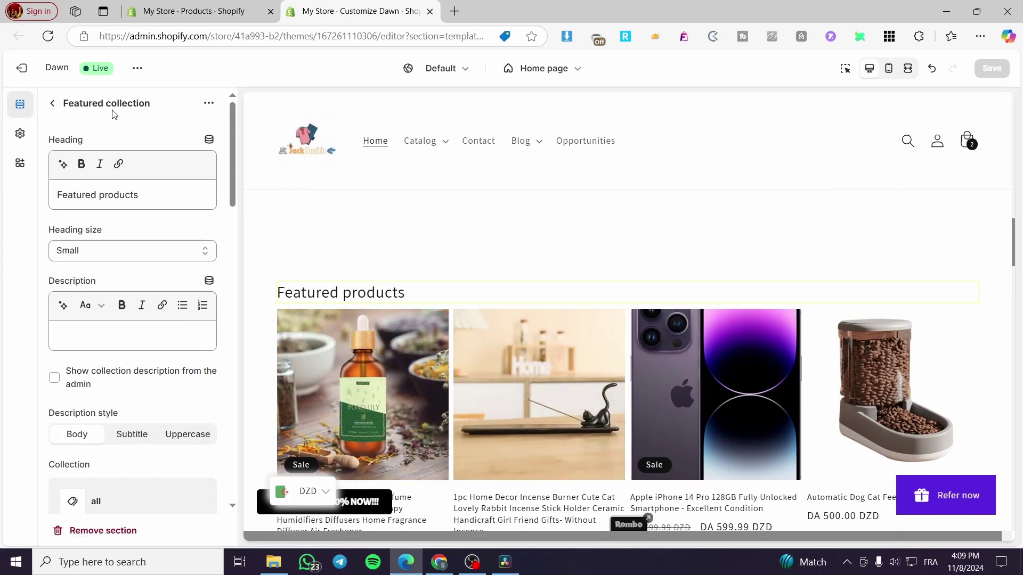
scroll(153, 290, down, 8)
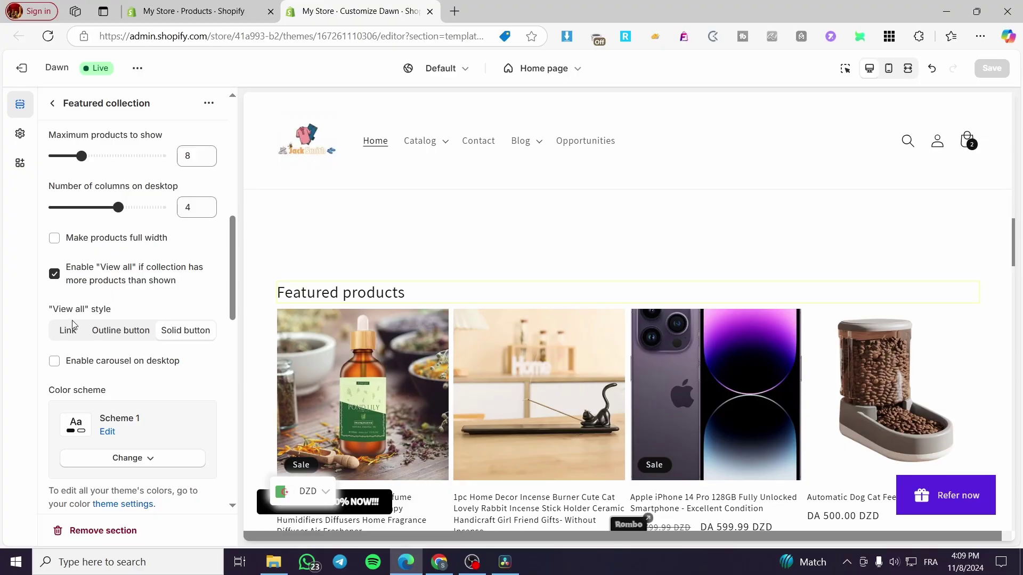
scroll(73, 324, down, 8)
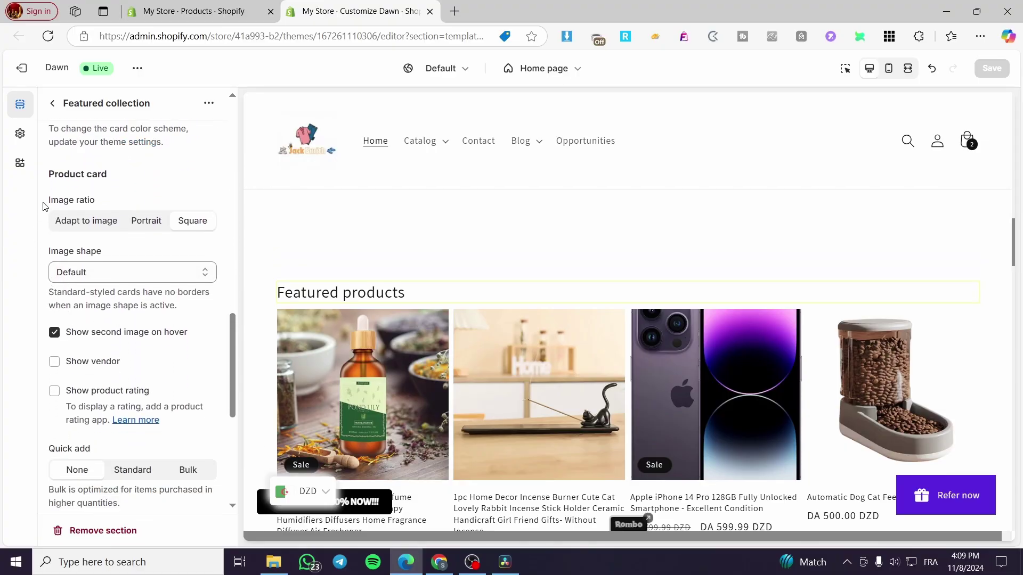
scroll(126, 240, down, 3)
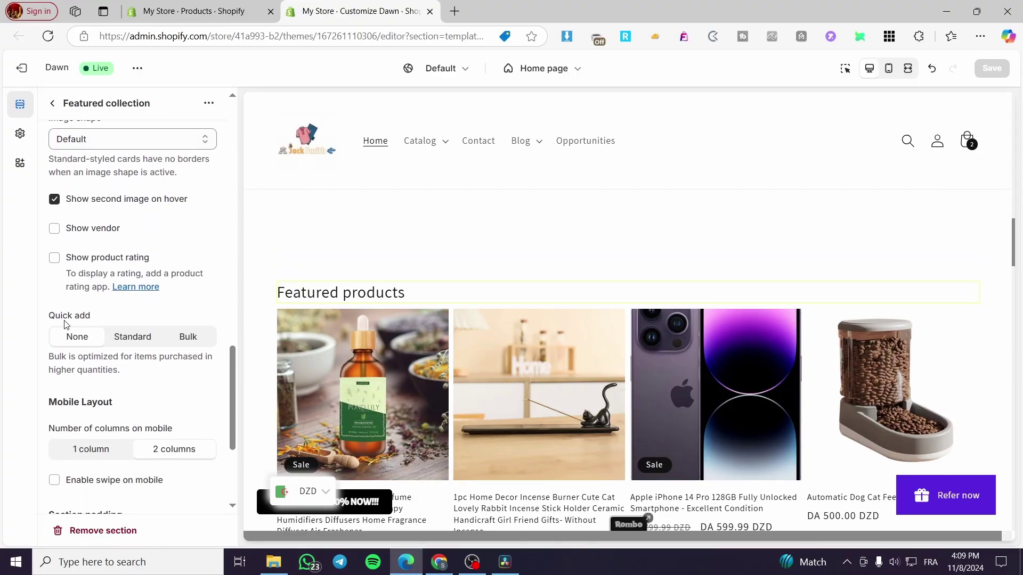
click(137, 339)
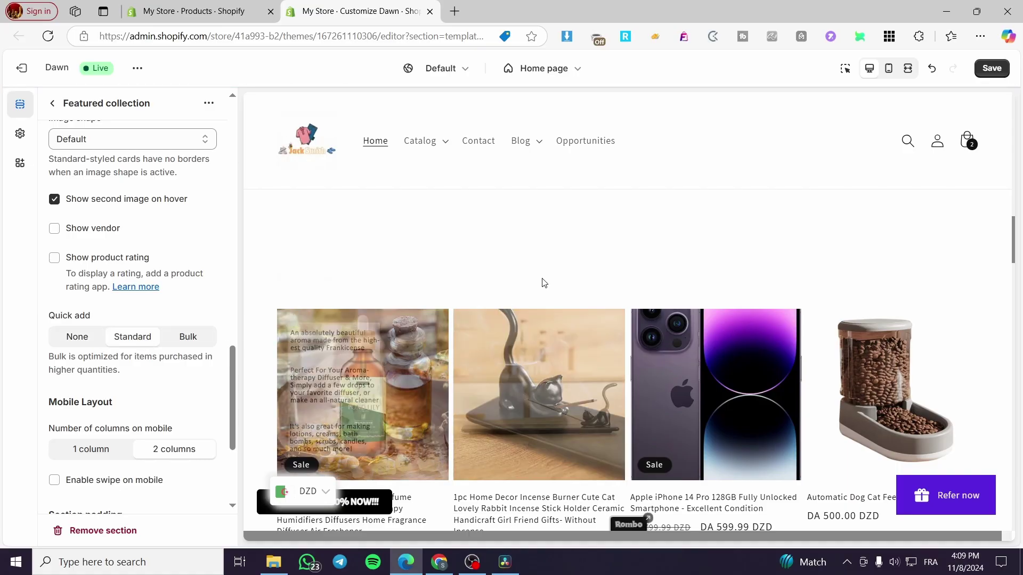
- Examine the quick add buttons on the Featured products cards in the home page preview
scroll(533, 272, down, 4)
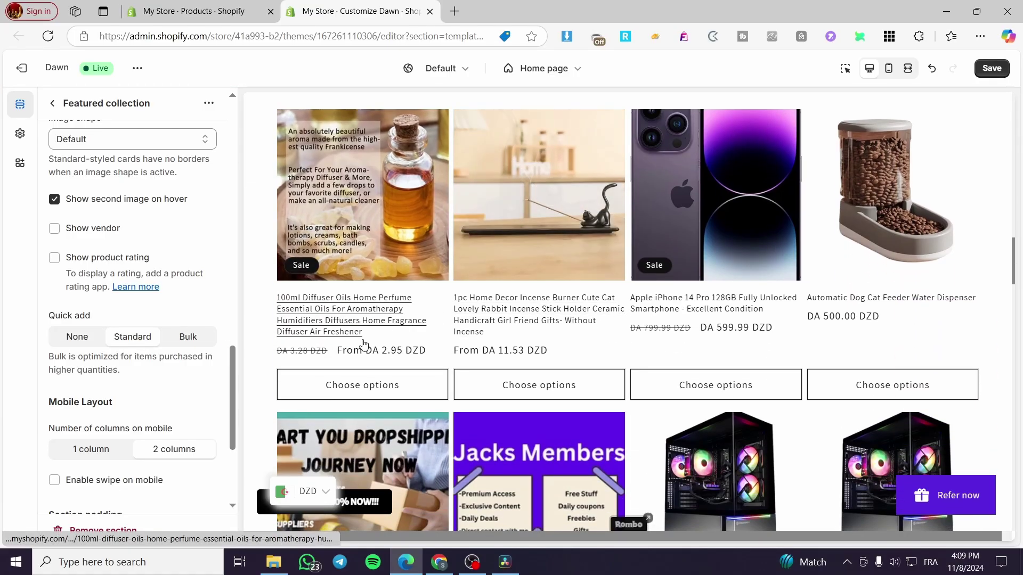
scroll(354, 341, down, 3)
scroll(361, 348, down, 1)
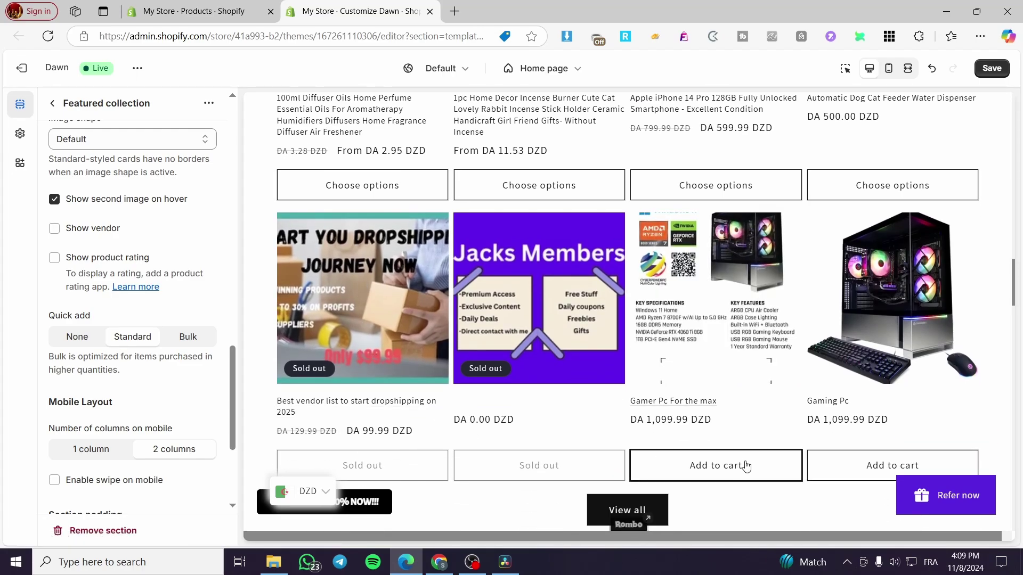
scroll(534, 473, up, 3)
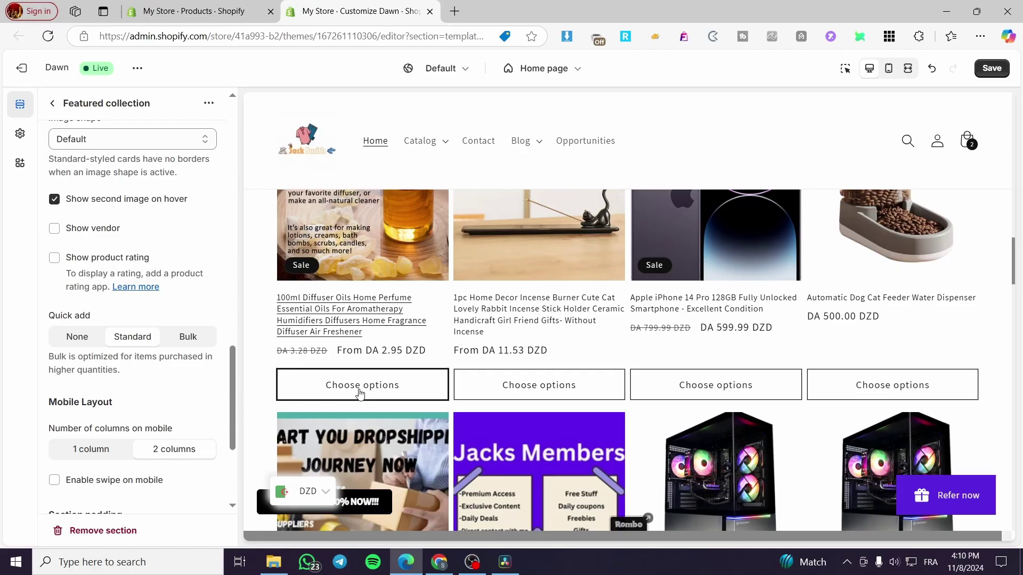
scroll(360, 394, up, 2)
scroll(426, 396, down, 1)
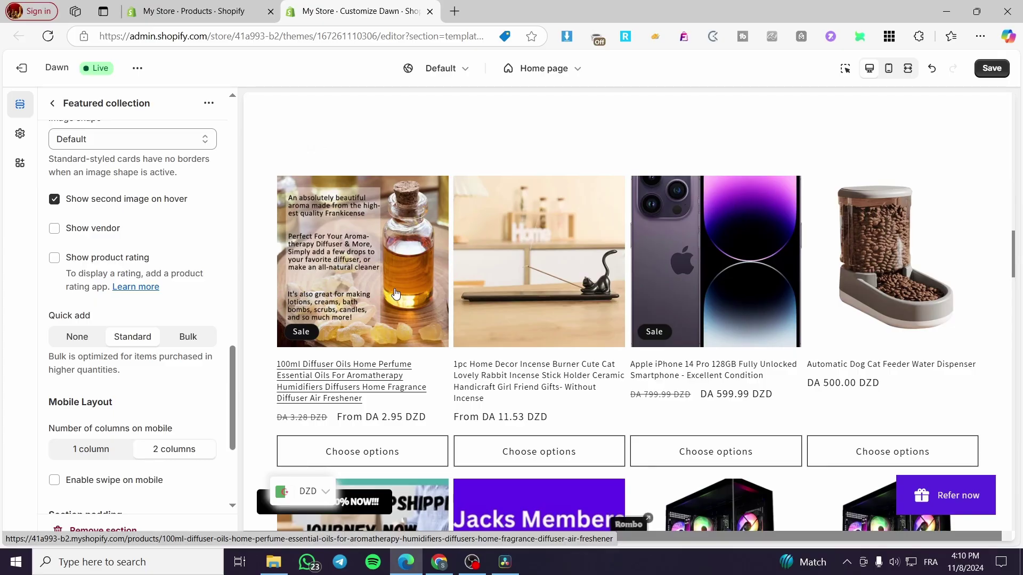
- Try the Bergamot color and 10ml capacity in the 100ml Diffuser Oils product's quick add options and close them without adding to cart
click(382, 452)
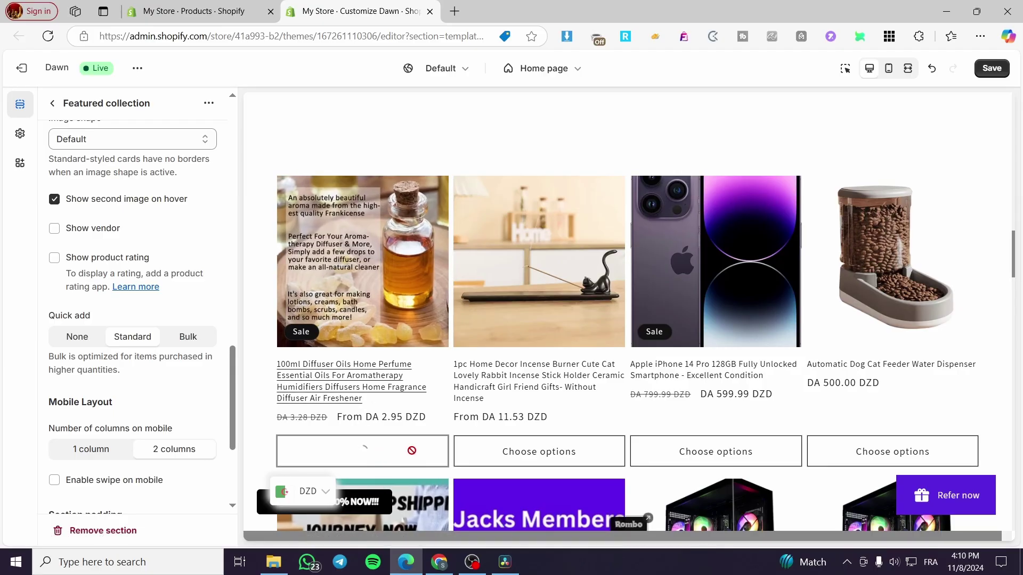
scroll(811, 388, down, 4)
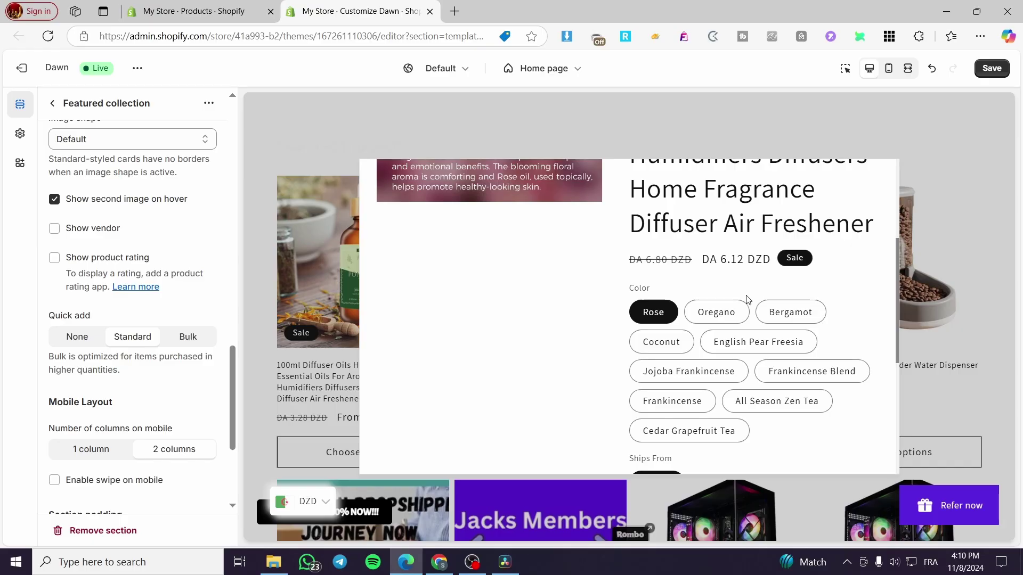
click(737, 310)
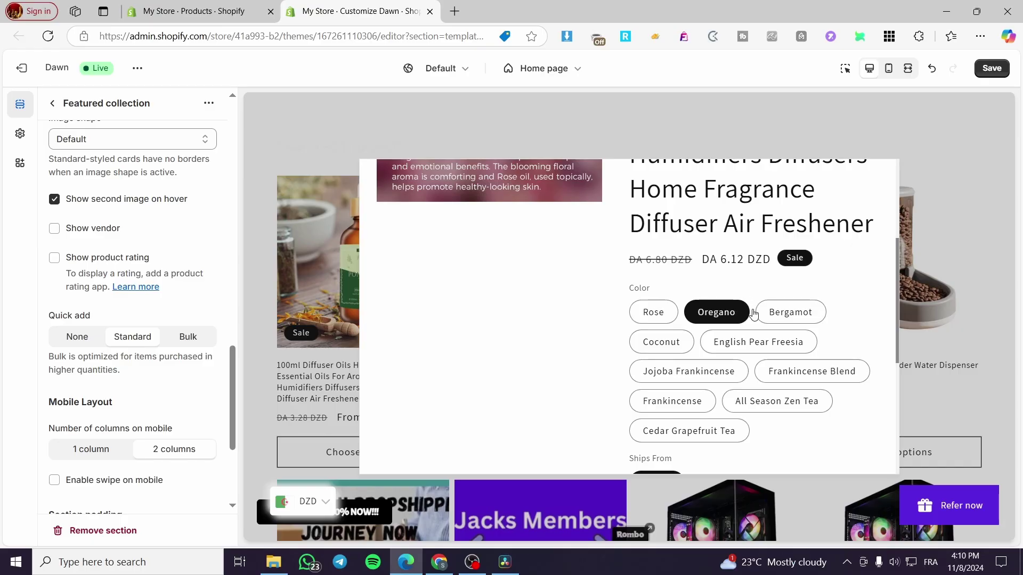
click(790, 314)
scroll(792, 341, down, 3)
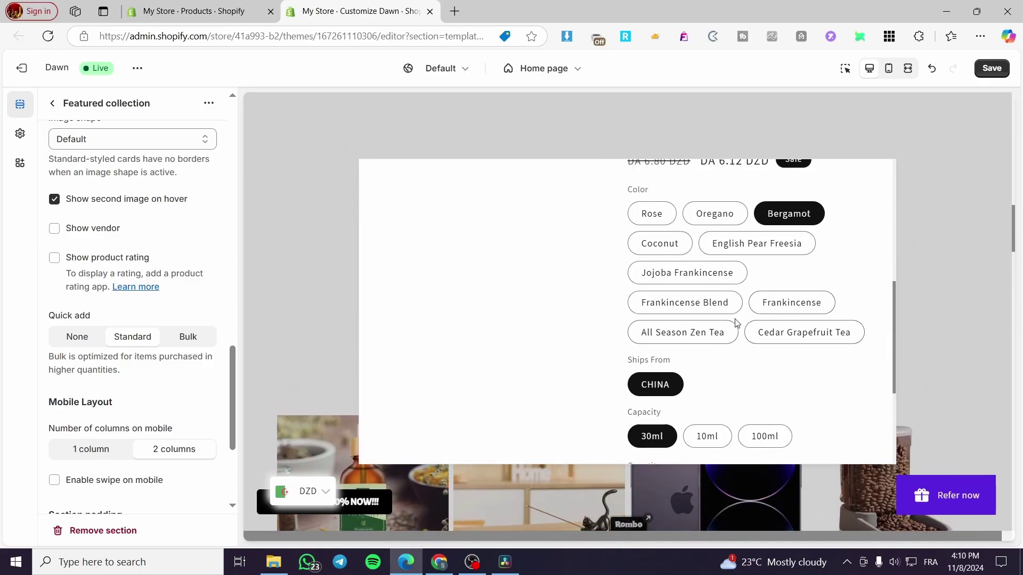
scroll(708, 429, down, 1)
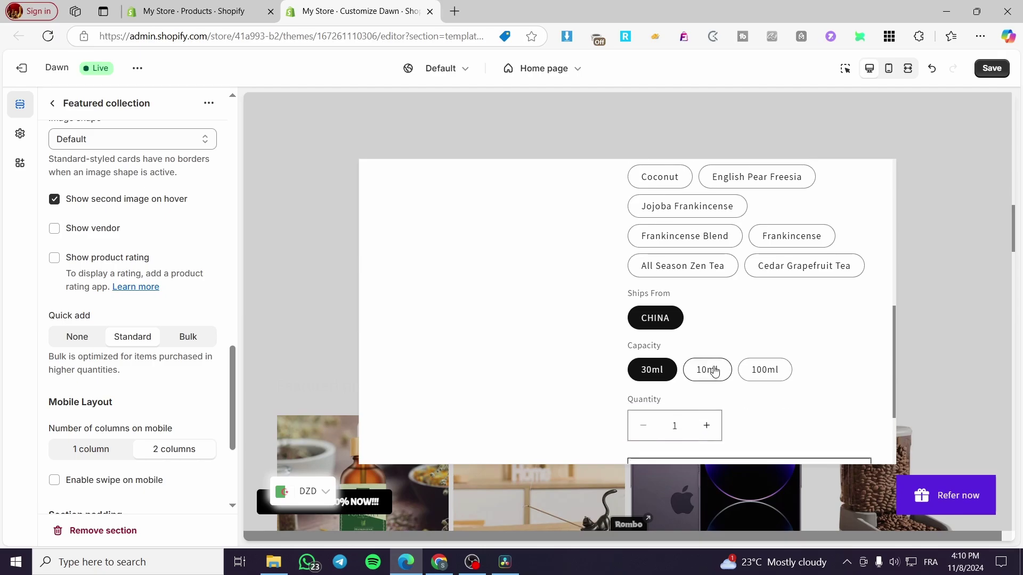
click(713, 370)
scroll(711, 434, down, 2)
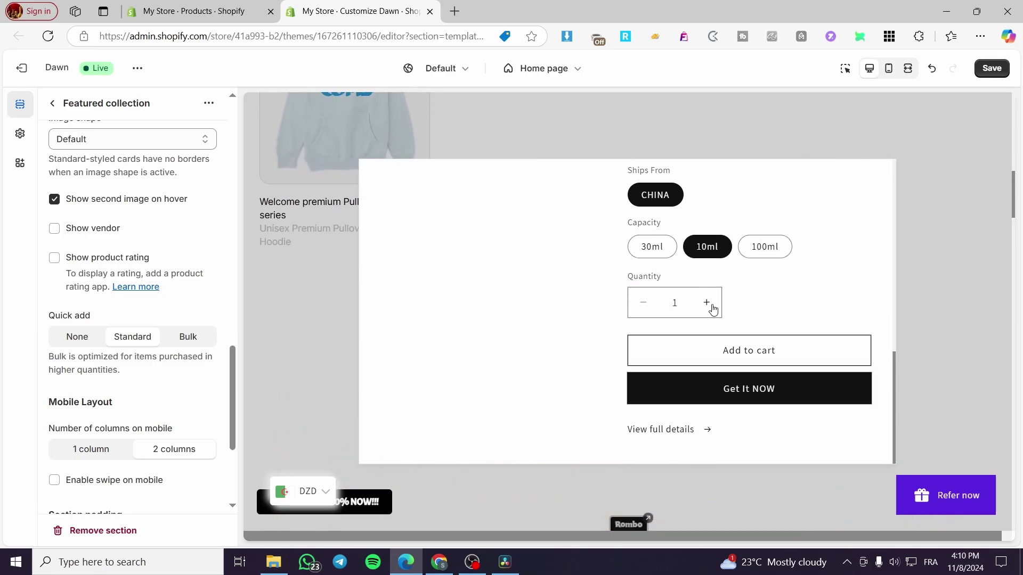
click(639, 306)
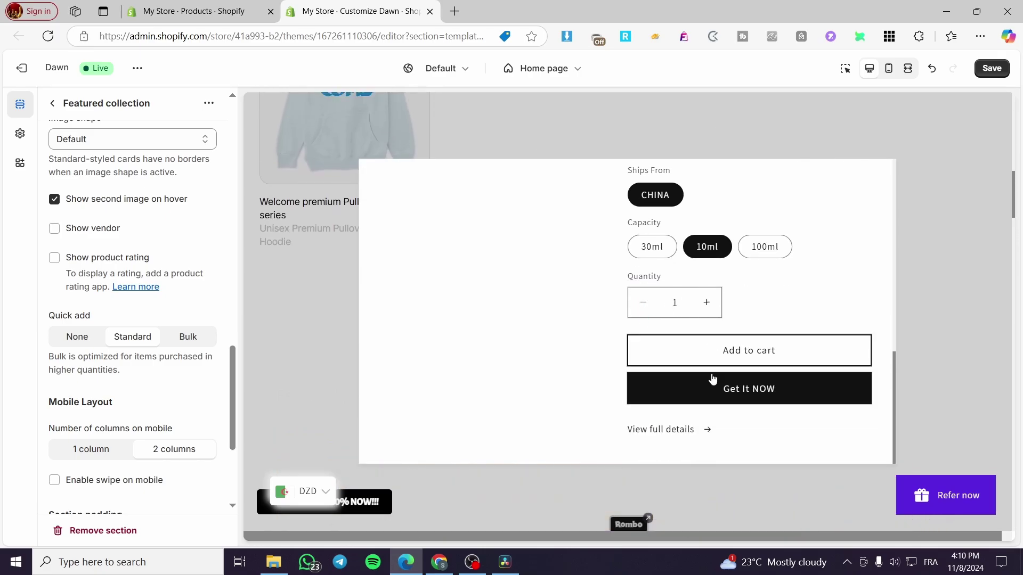
click(971, 345)
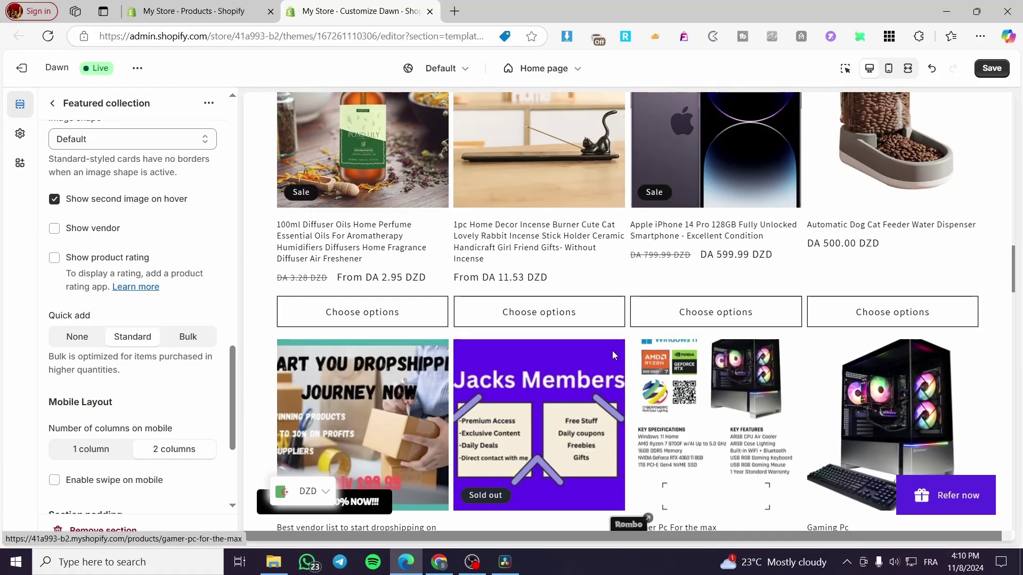
- Add the Gamer Pc For the max to the cart from its product card and dismiss the cart notification
scroll(660, 479, down, 2)
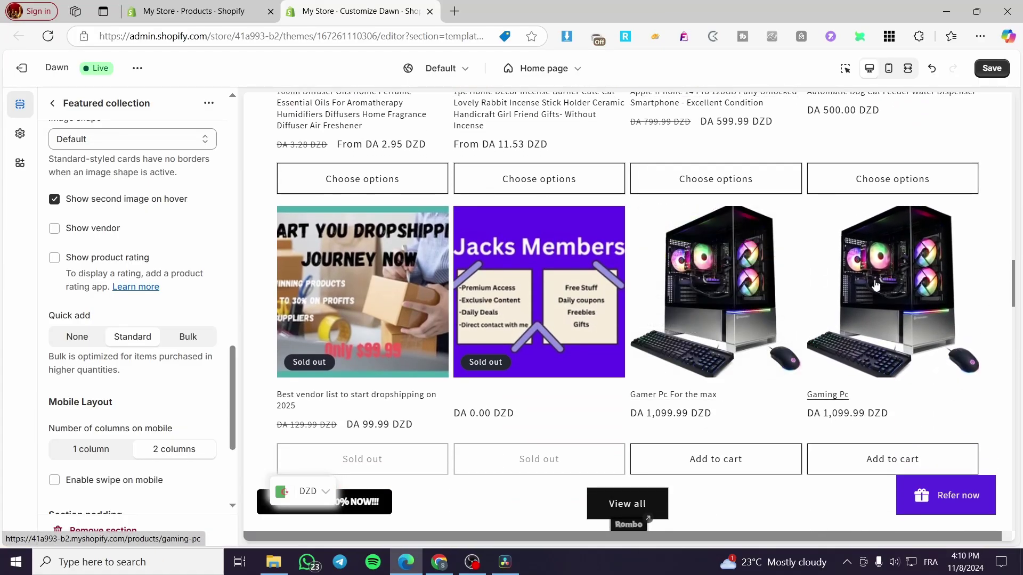
click(752, 464)
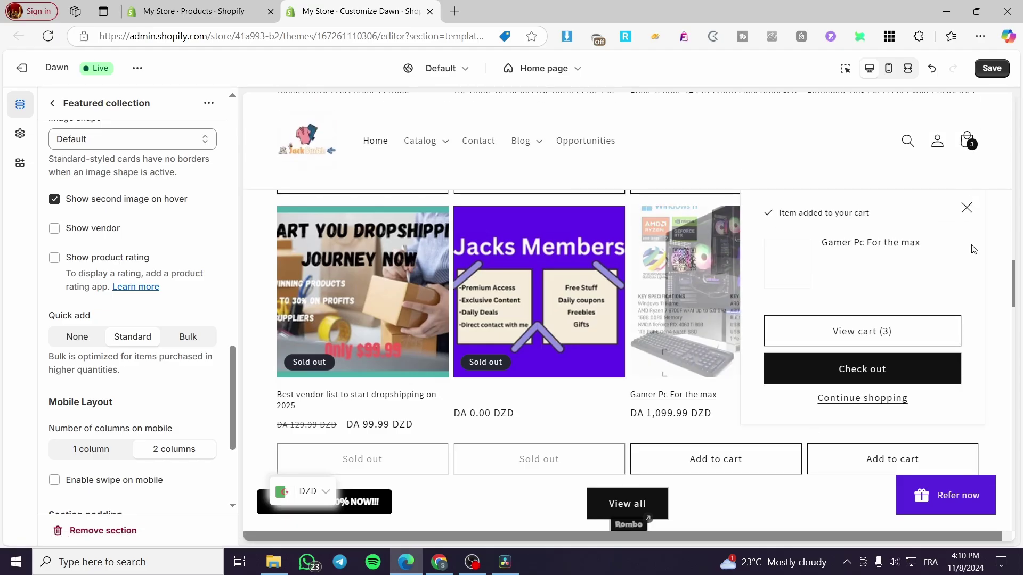
click(967, 207)
- Add the 100ml Diffuser Oils product in 10ml capacity to the cart through its quick add options and save the theme changes
scroll(533, 373, up, 5)
click(392, 440)
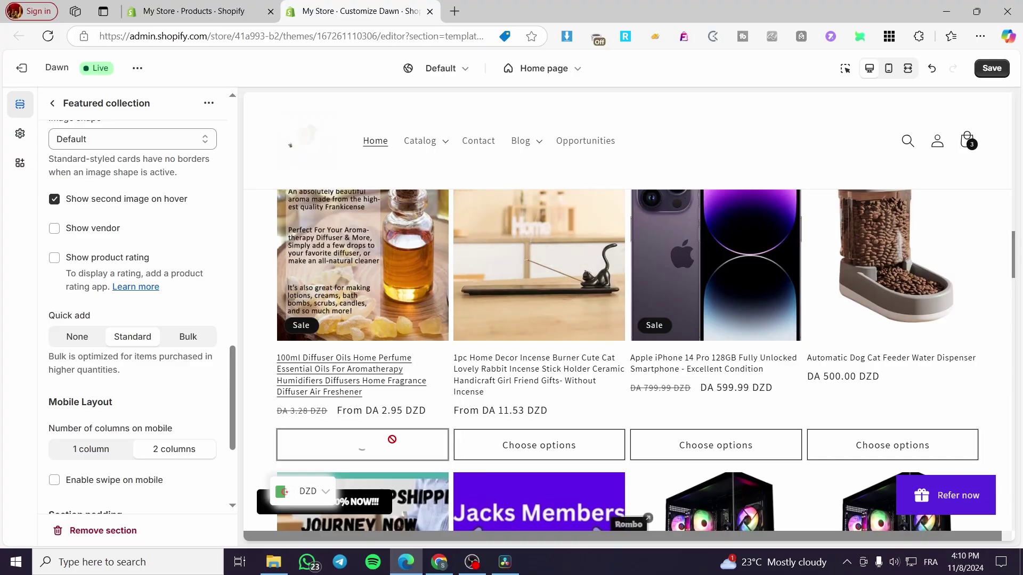
scroll(794, 394, down, 5)
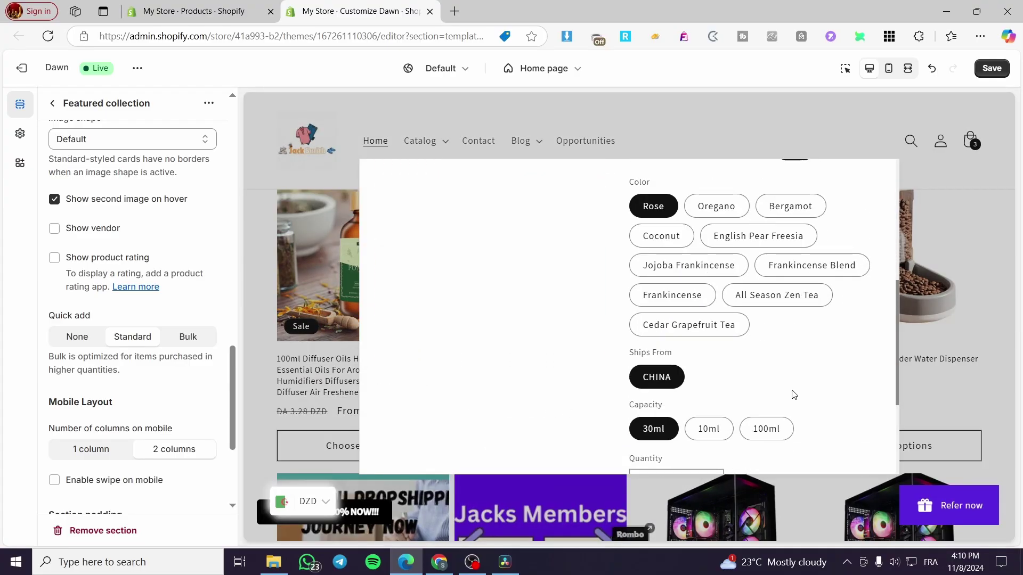
click(718, 429)
scroll(719, 429, down, 3)
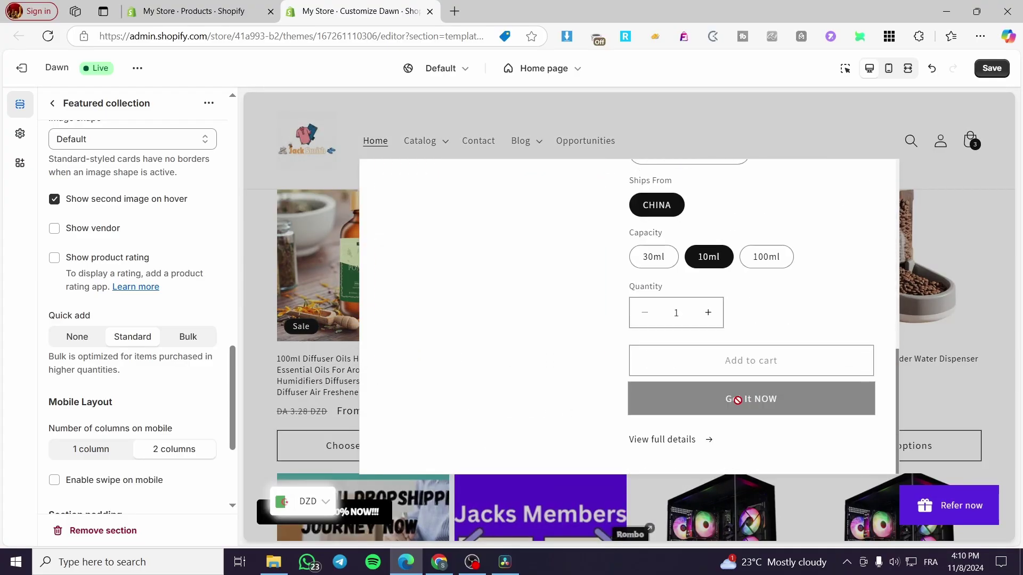
click(766, 400)
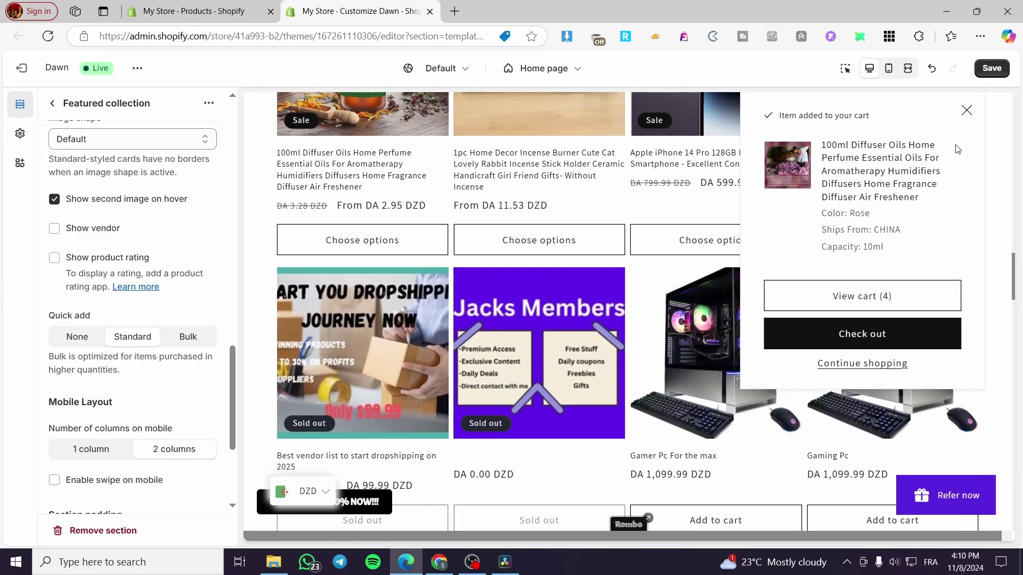
click(964, 114)
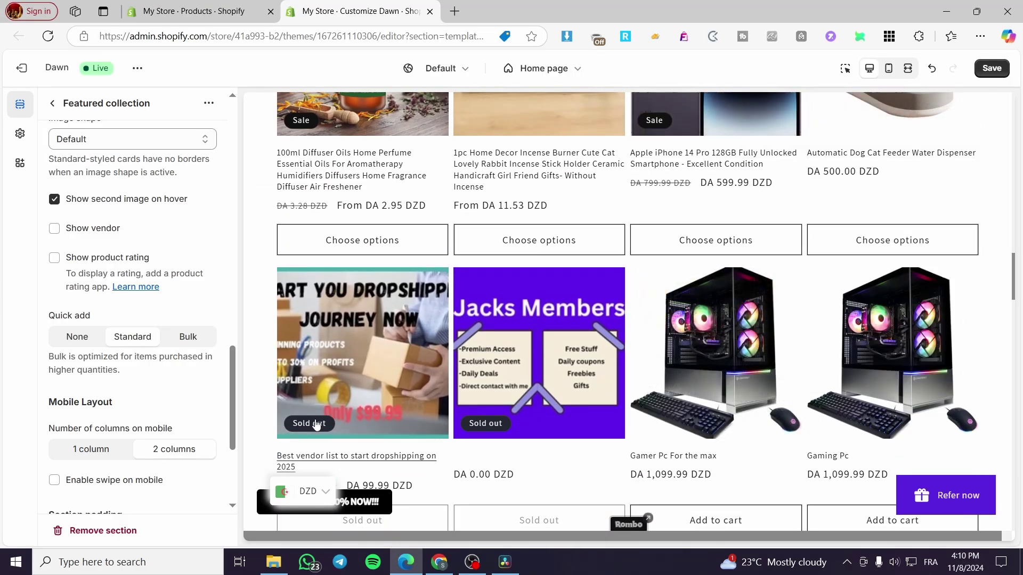
click(992, 68)
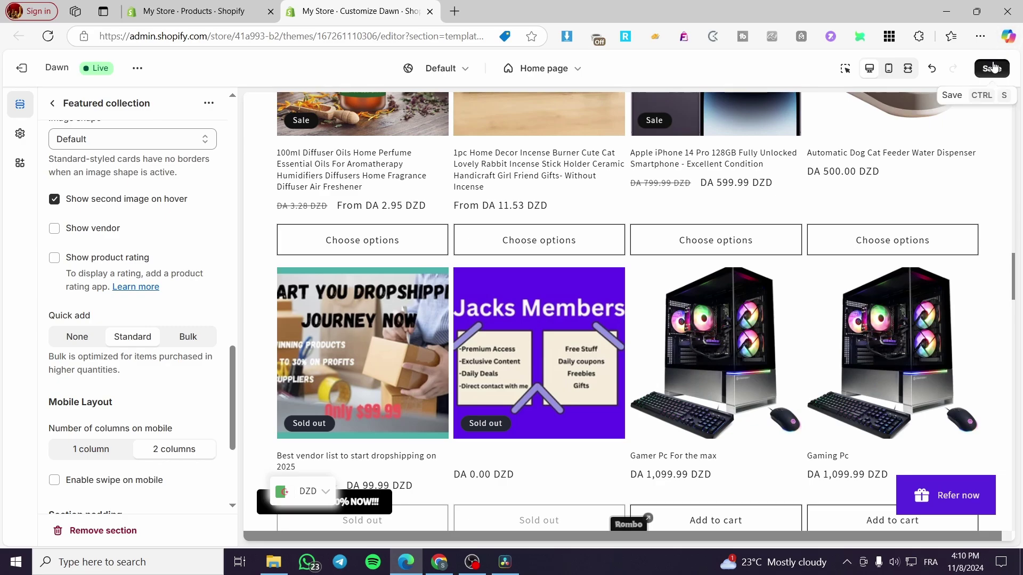